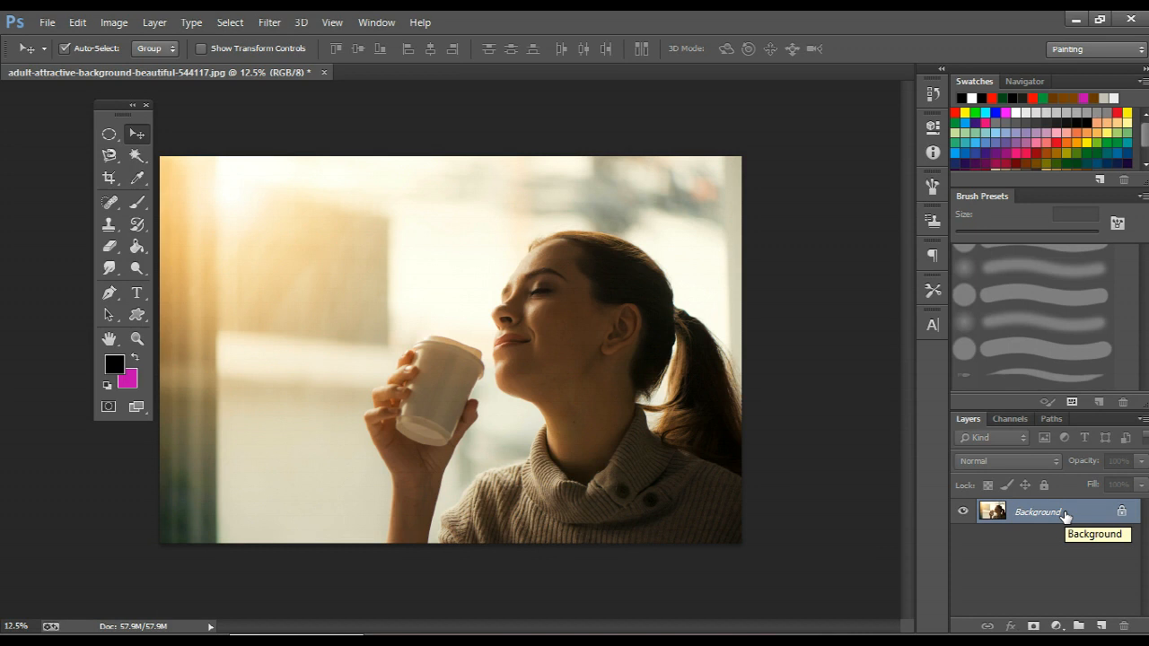
Convert the locked Background into a regular layer named Layer 0 and duplicate it.
double_click(1065, 513)
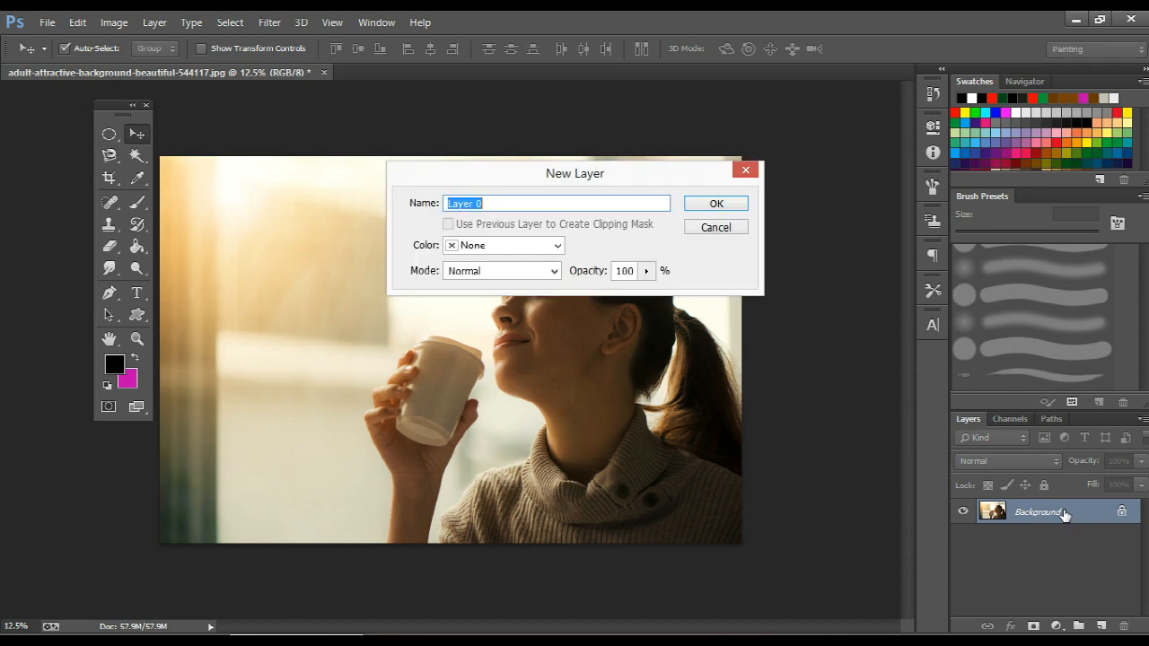
key("Return")
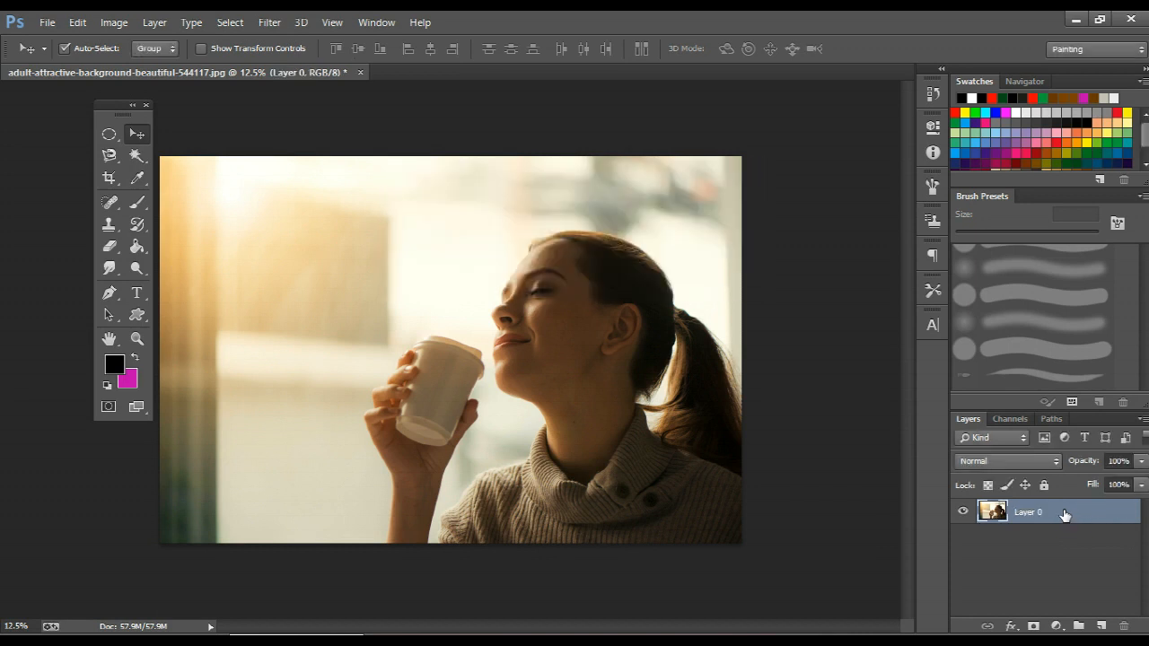
key("ctrl+j")
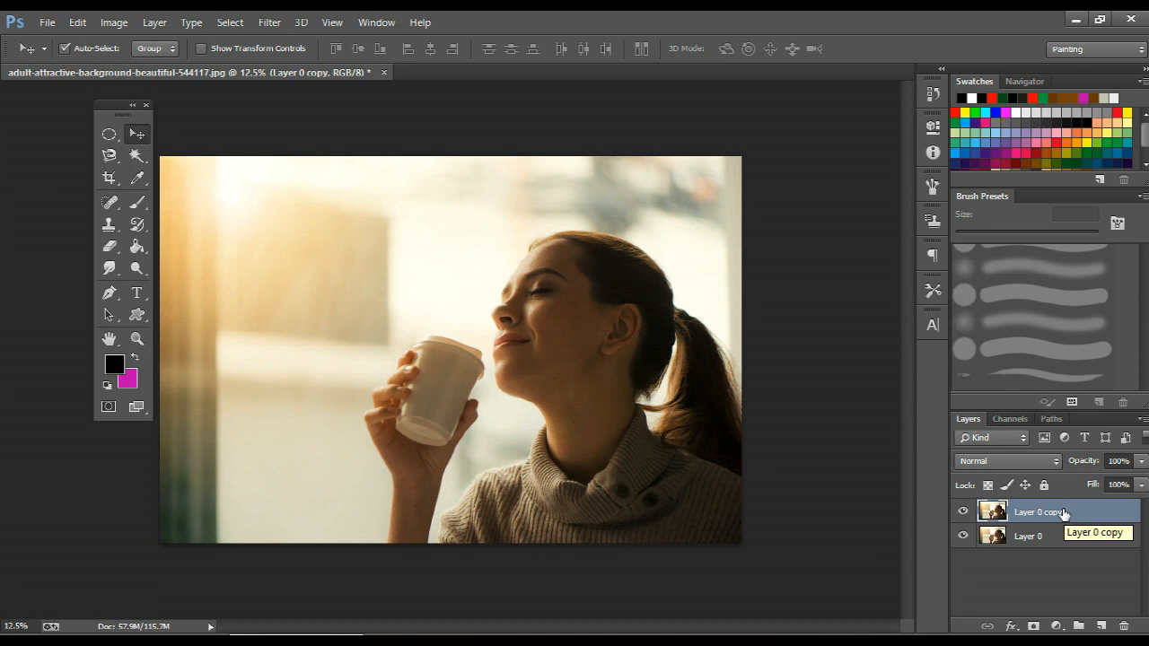
Add a Hue/Saturation adjustment layer above the duplicate and set its saturation to -100.
left_click(1063, 626)
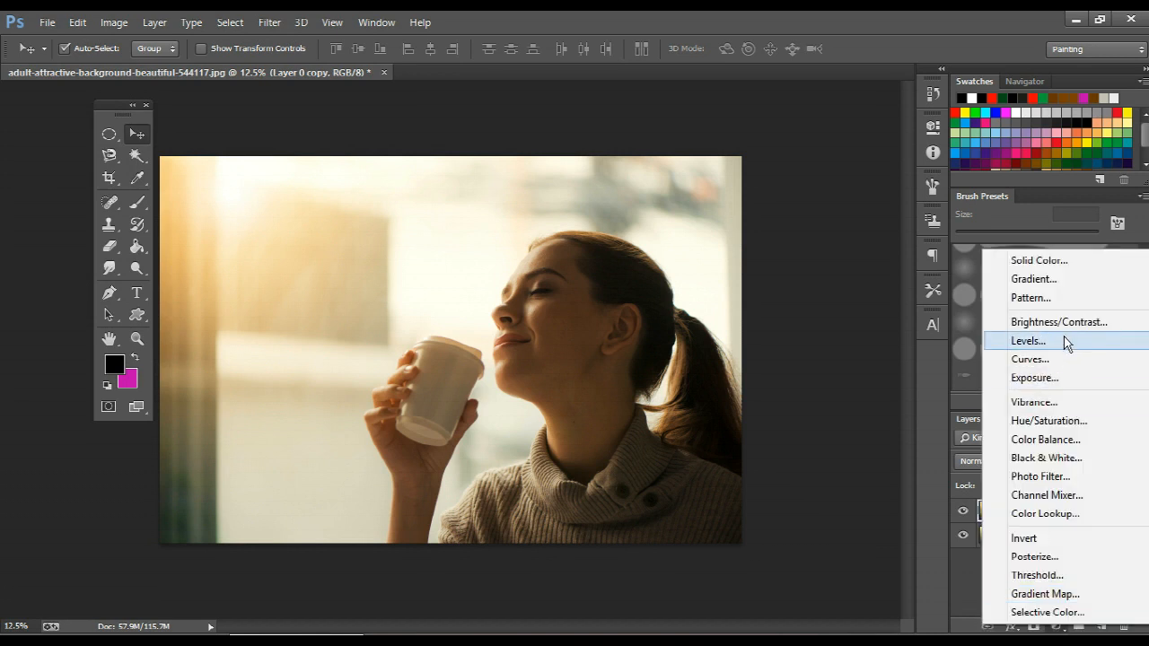
left_click(1065, 420)
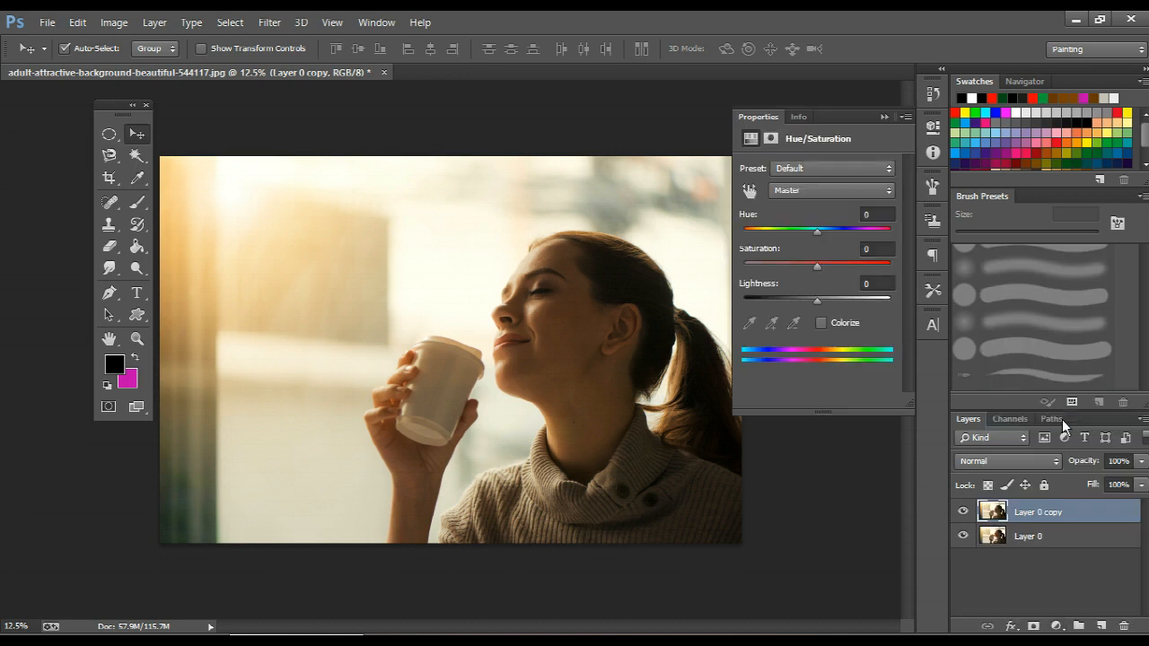
left_click_drag(768, 268, 729, 273)
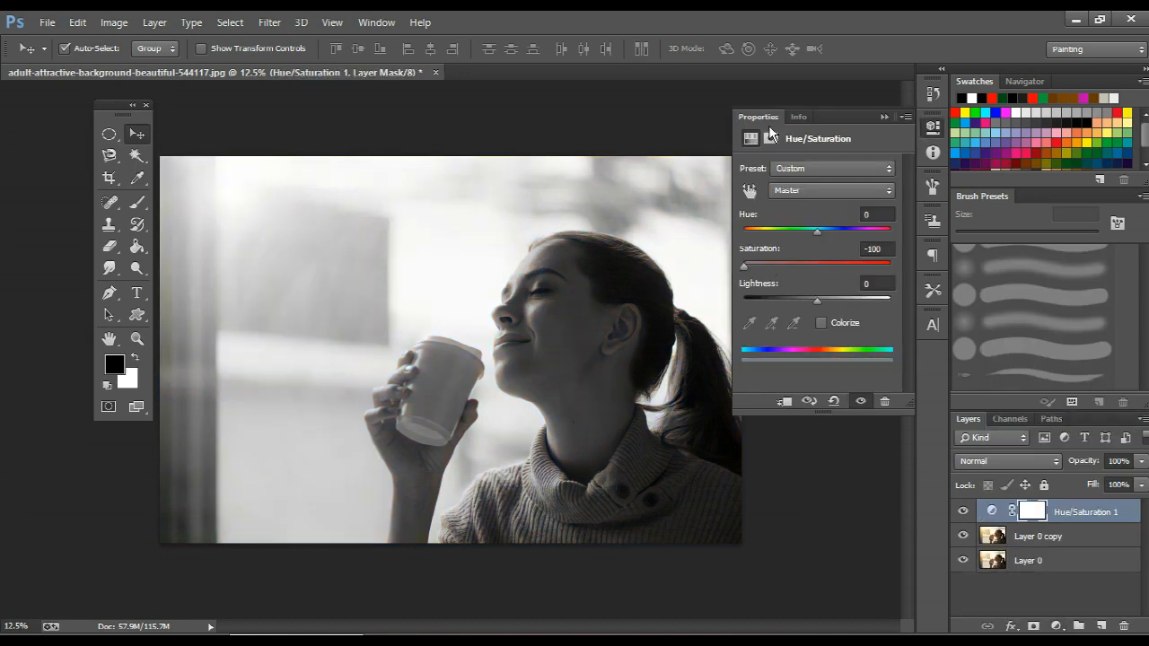
left_click(934, 127)
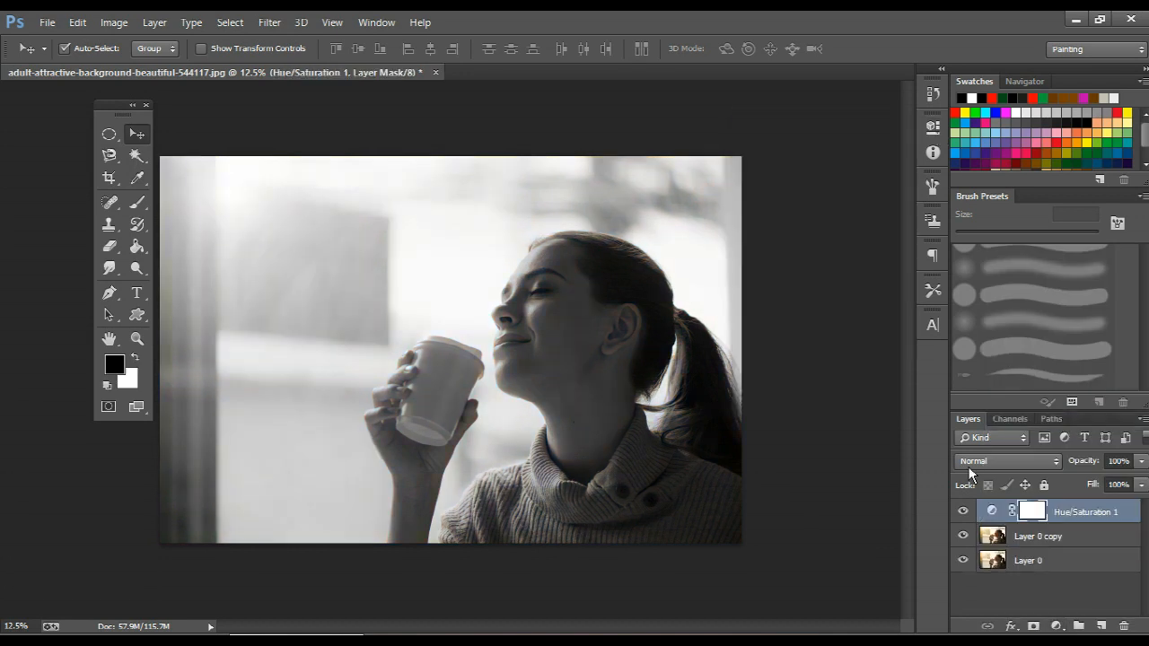
Set the Layer 0 copy's blend mode to Color Dodge and invert its colours.
left_click(987, 535)
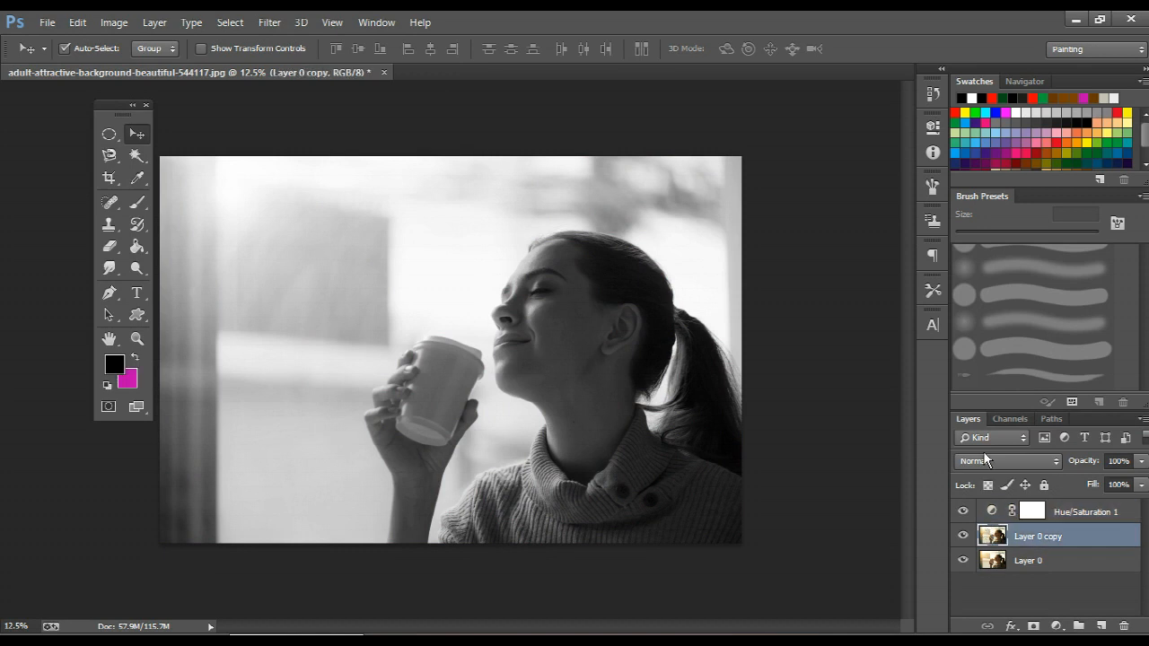
left_click(993, 462)
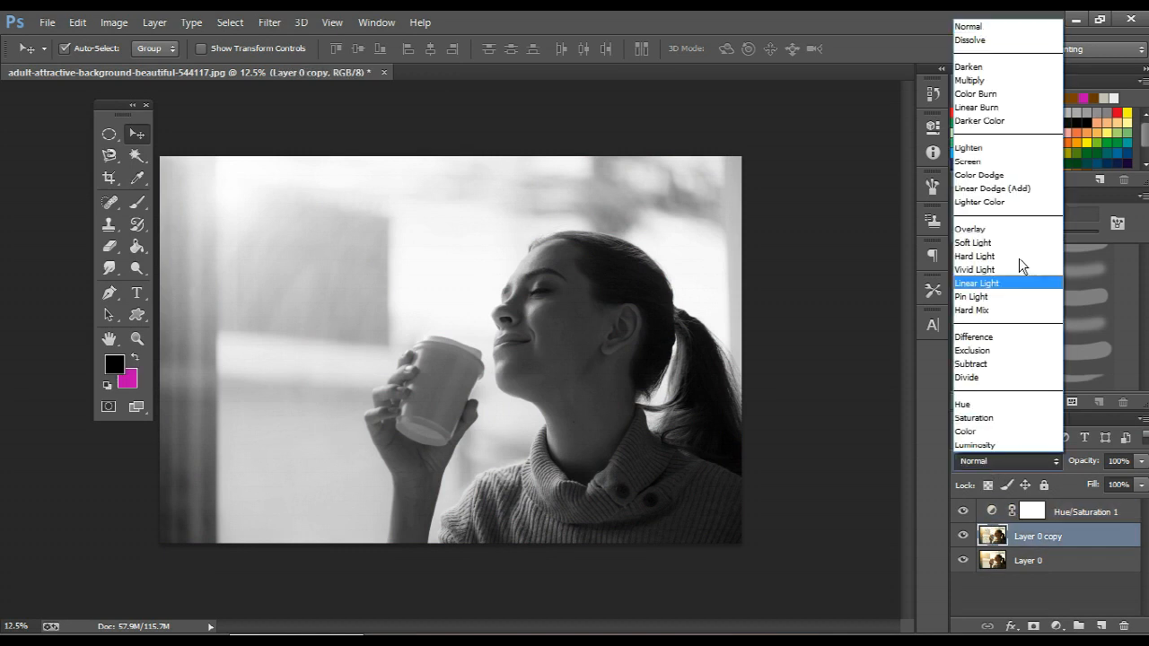
left_click(1016, 178)
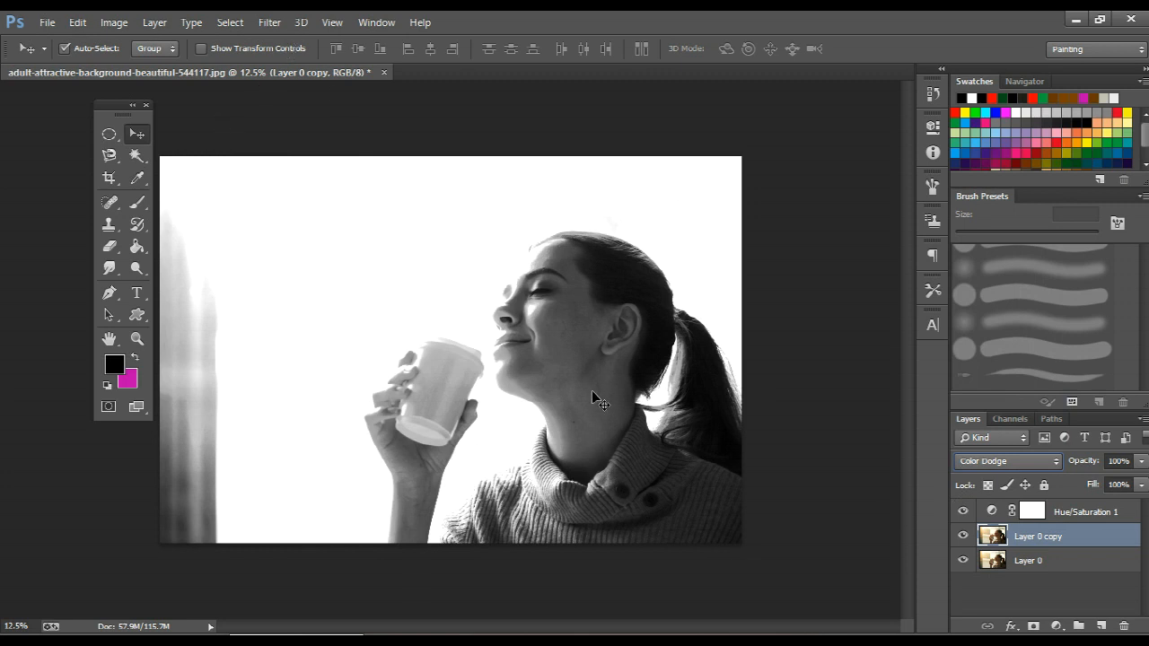
key("ctrl+i")
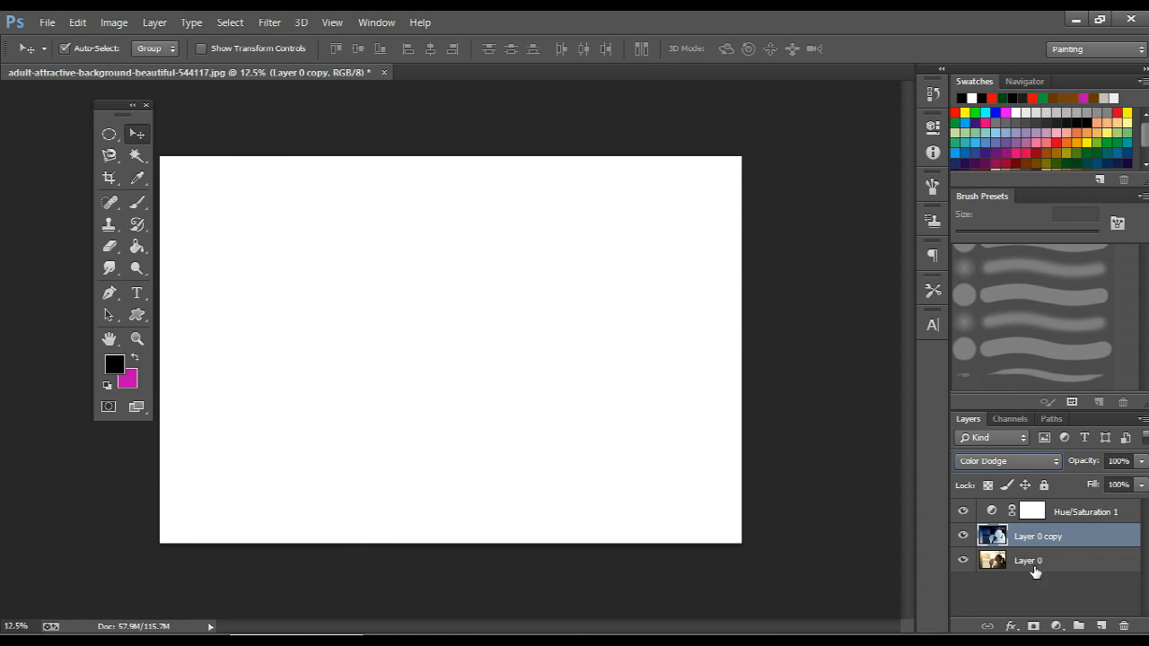
Apply a Gaussian Blur with a radius of about 37 pixels to the inverted Layer 0 copy.
left_click(271, 27)
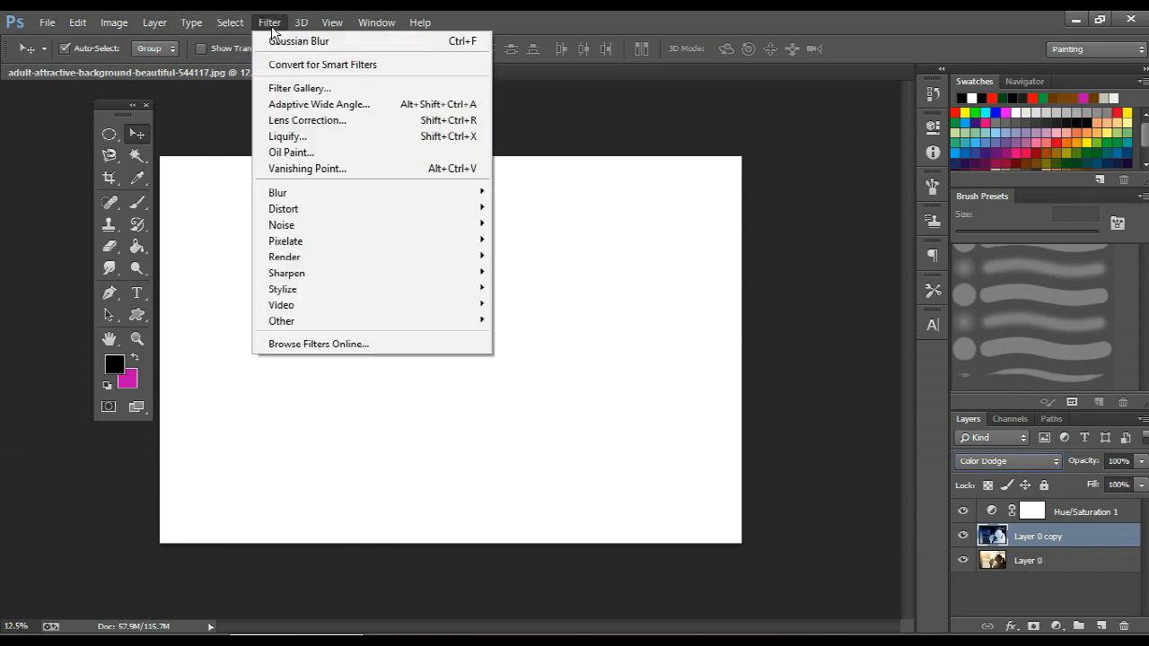
mouse_move(458, 193)
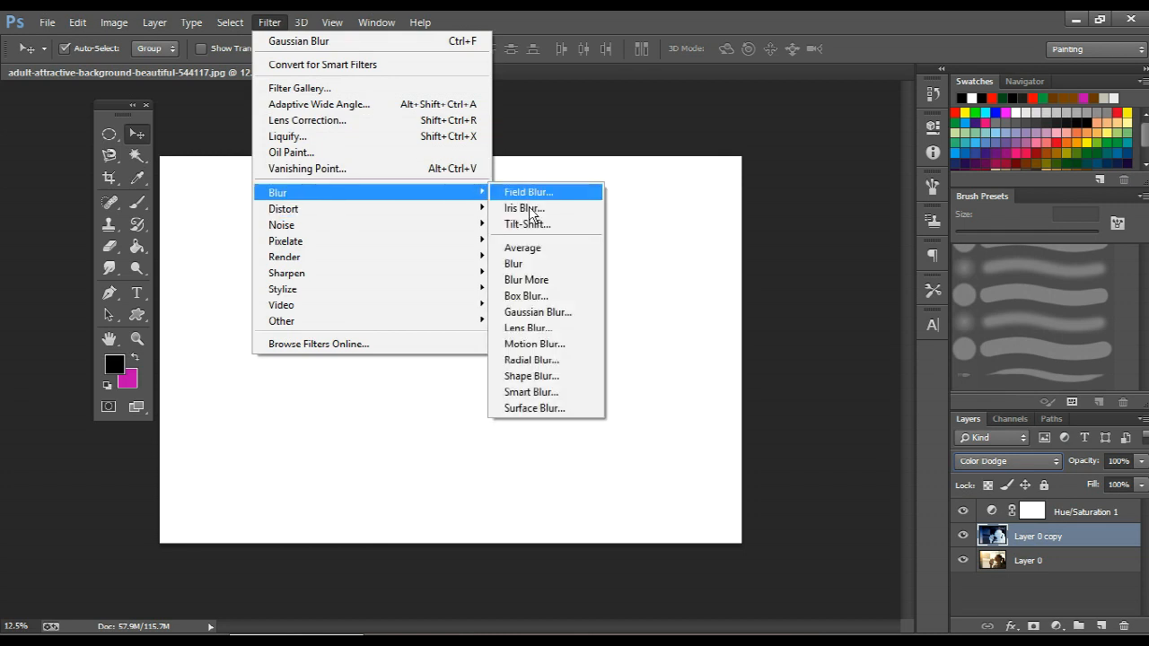
left_click(561, 312)
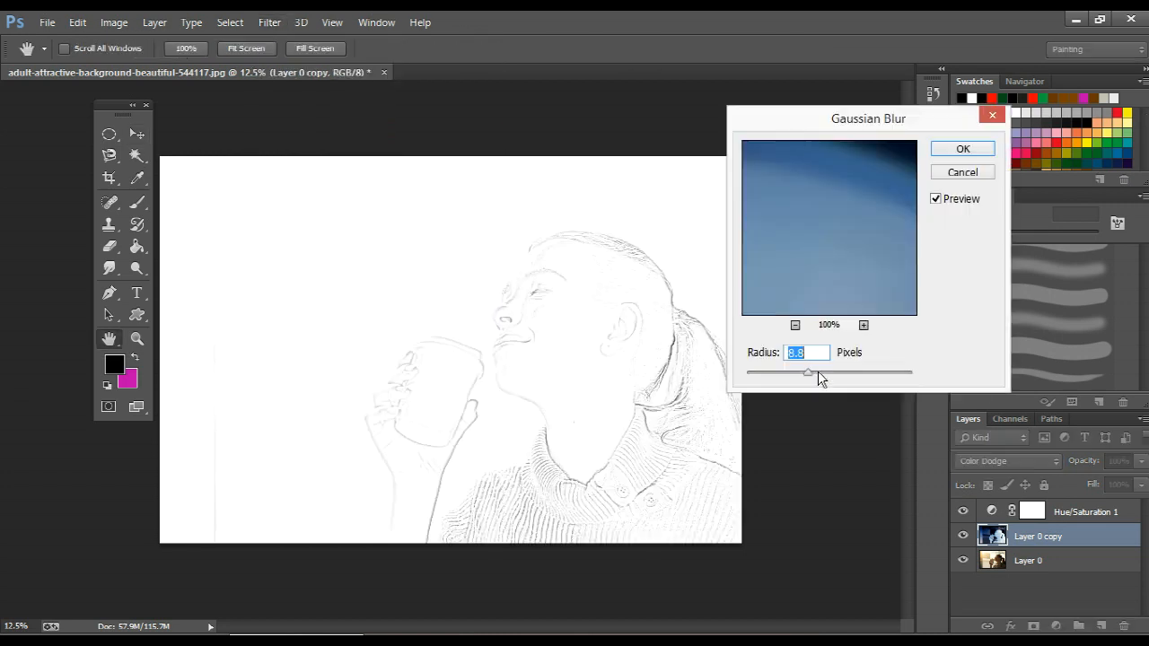
left_click_drag(817, 371, 828, 371)
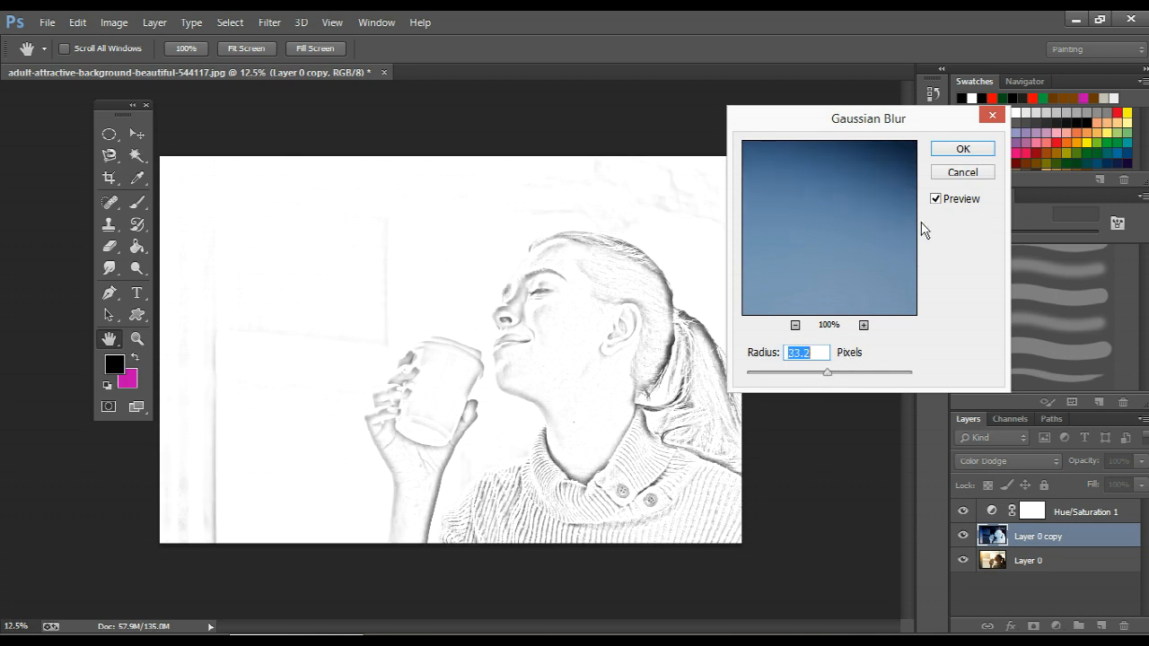
left_click(833, 371)
left_click_drag(833, 372, 830, 373)
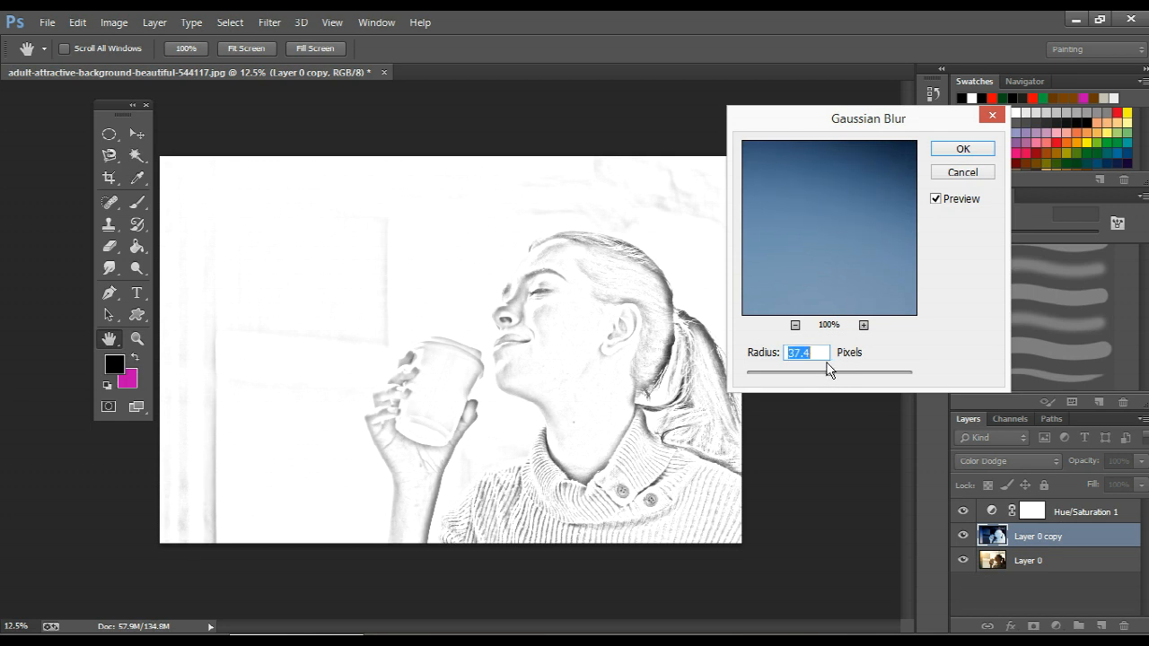
left_click_drag(829, 373, 831, 373)
key("Return")
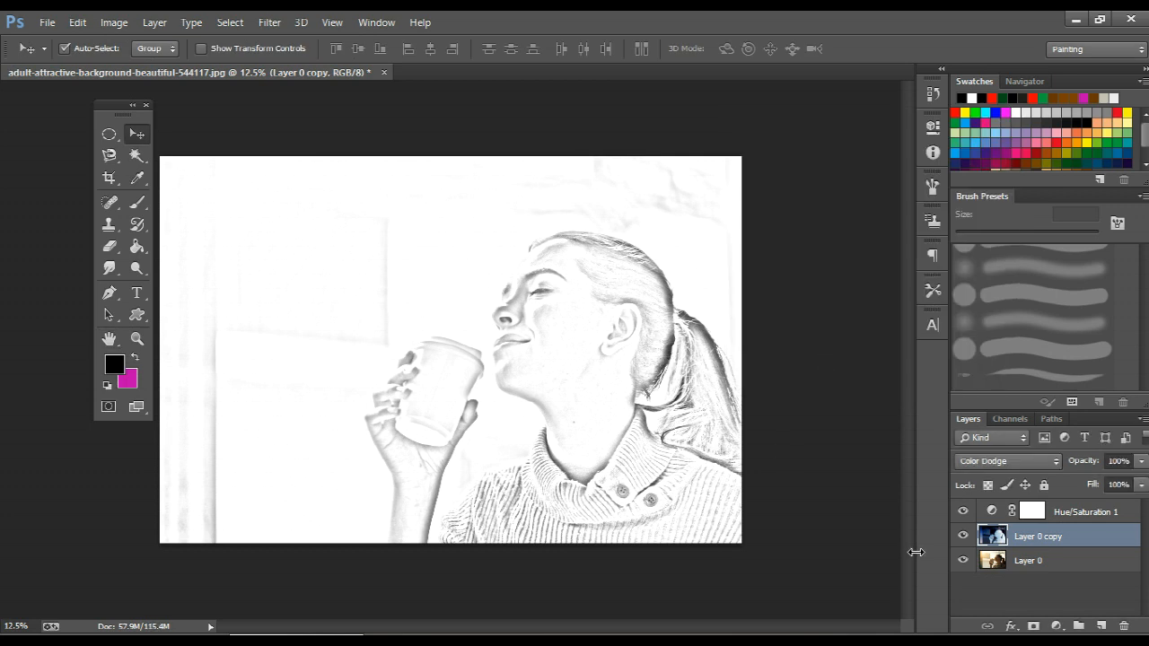
Add a Levels adjustment layer above Layer 0 copy and raise its black input level to 86.
scroll(656, 341, "up", 3)
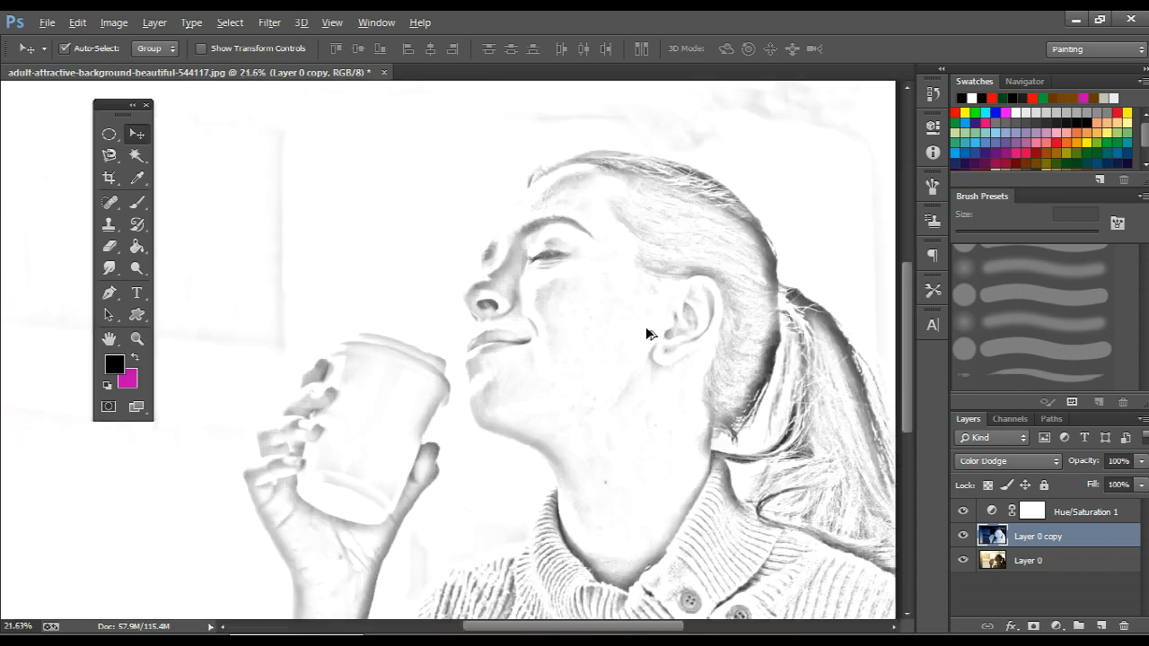
scroll(649, 331, "down", 3)
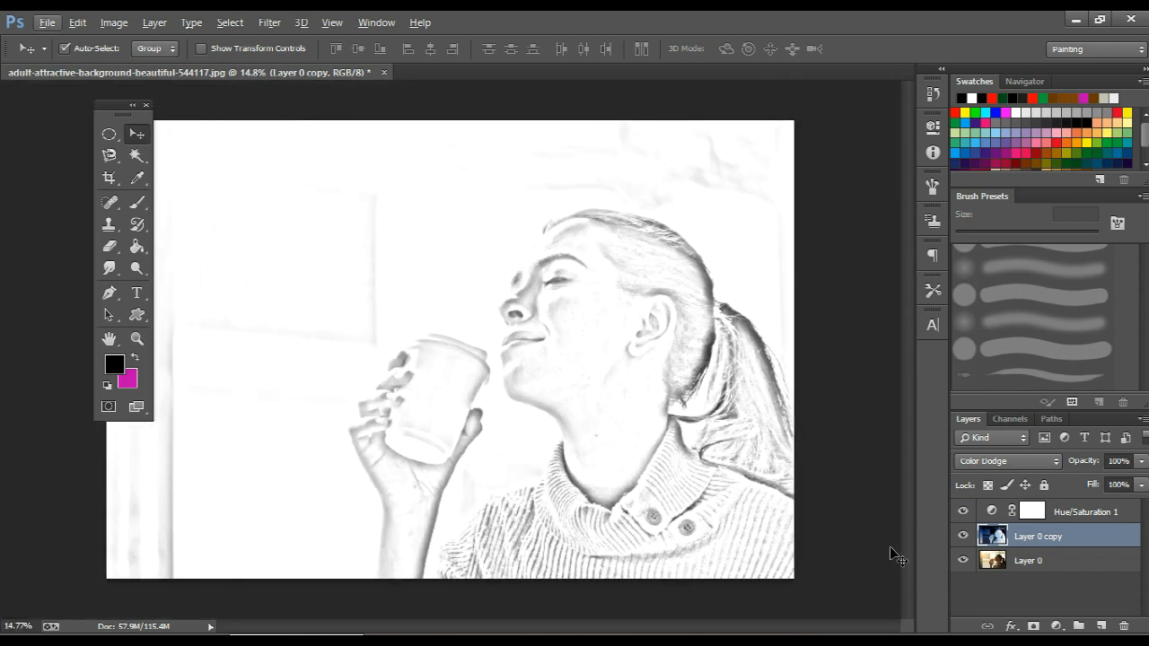
left_click(1056, 626)
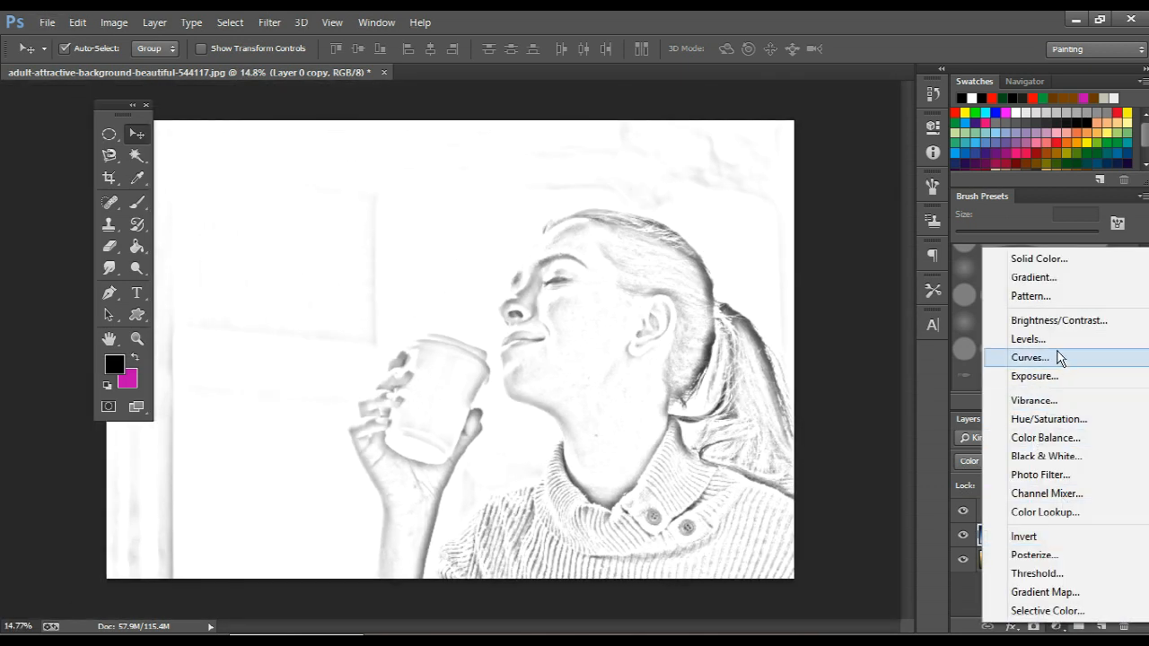
left_click(1030, 339)
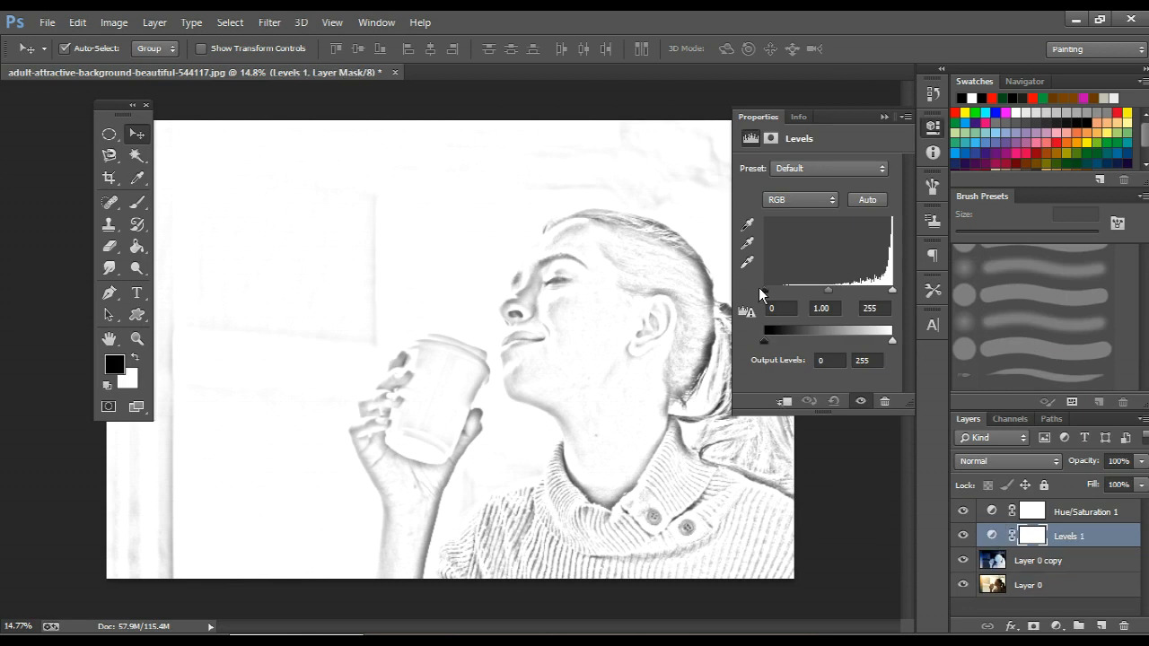
left_click_drag(765, 289, 806, 294)
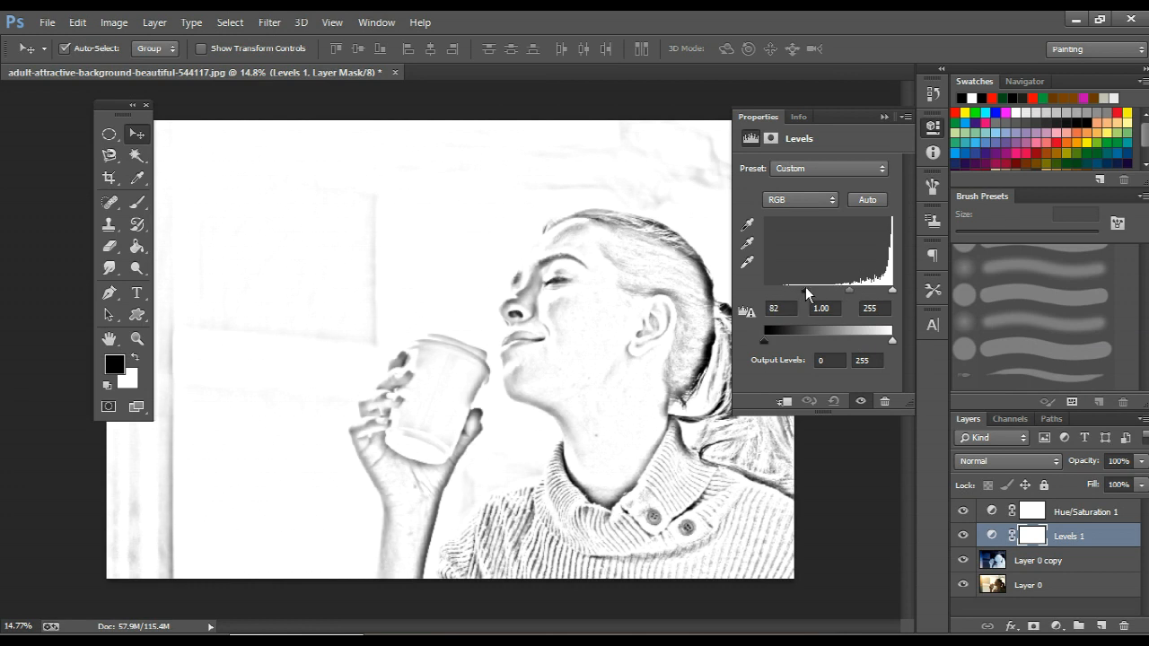
left_click(932, 127)
Set up the Brush tool with a soft round tip, 1100 px size and 100% opacity.
scroll(590, 236, "down", 3)
scroll(597, 241, "up", 4)
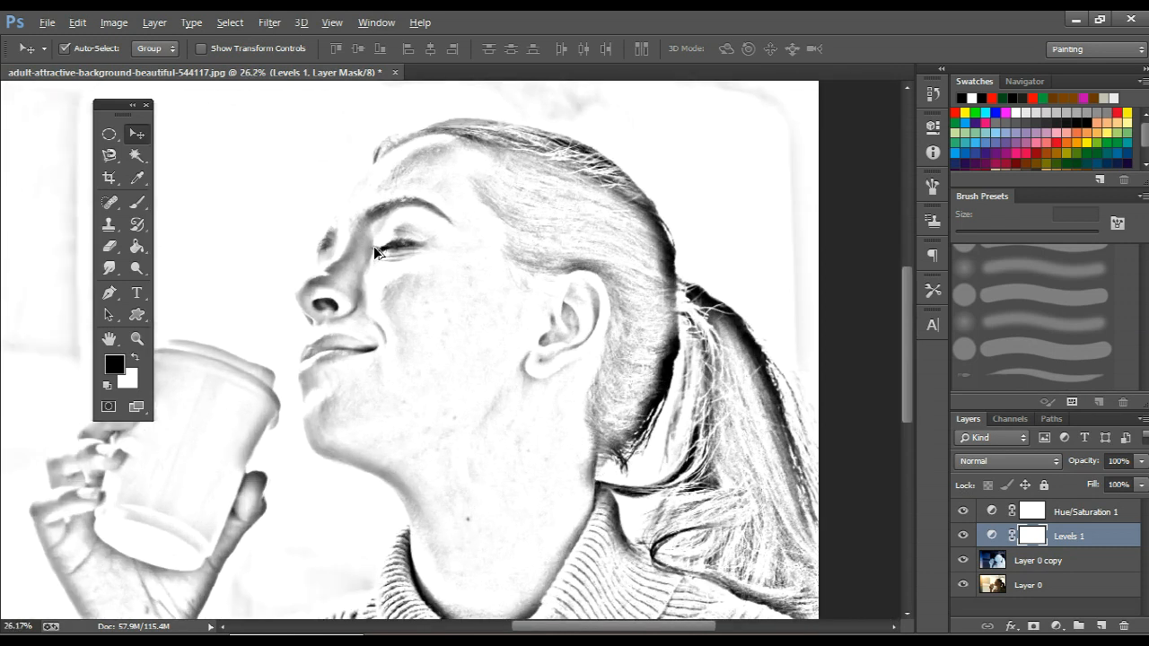
scroll(373, 246, "up", 3)
scroll(339, 231, "down", 5)
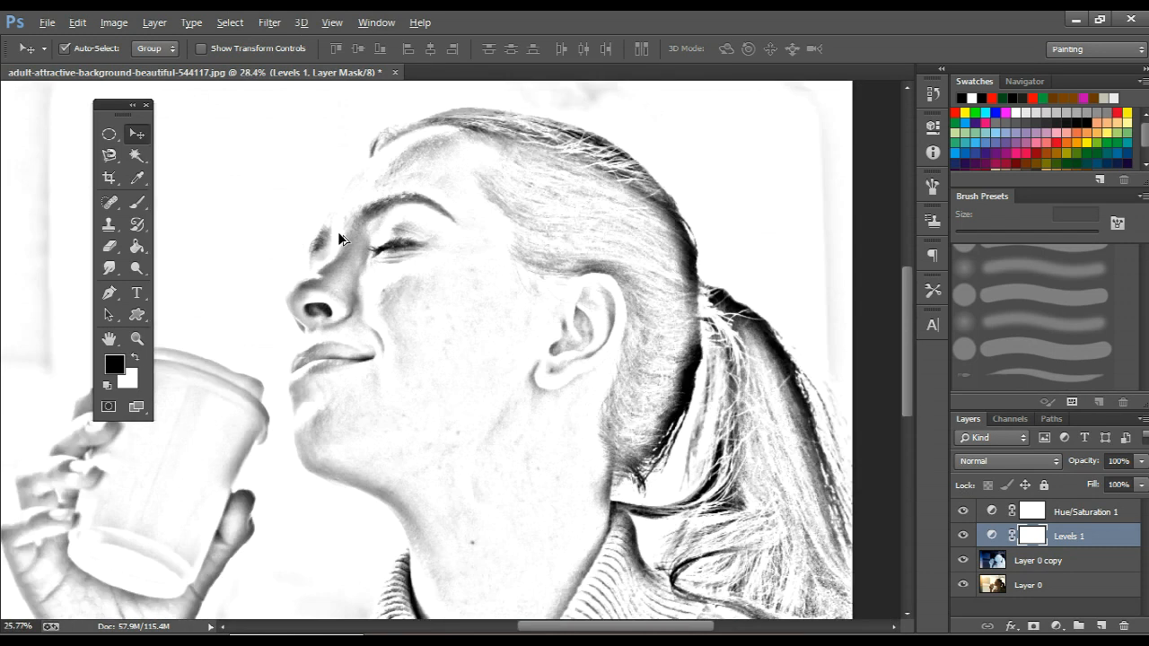
scroll(340, 231, "down", 1)
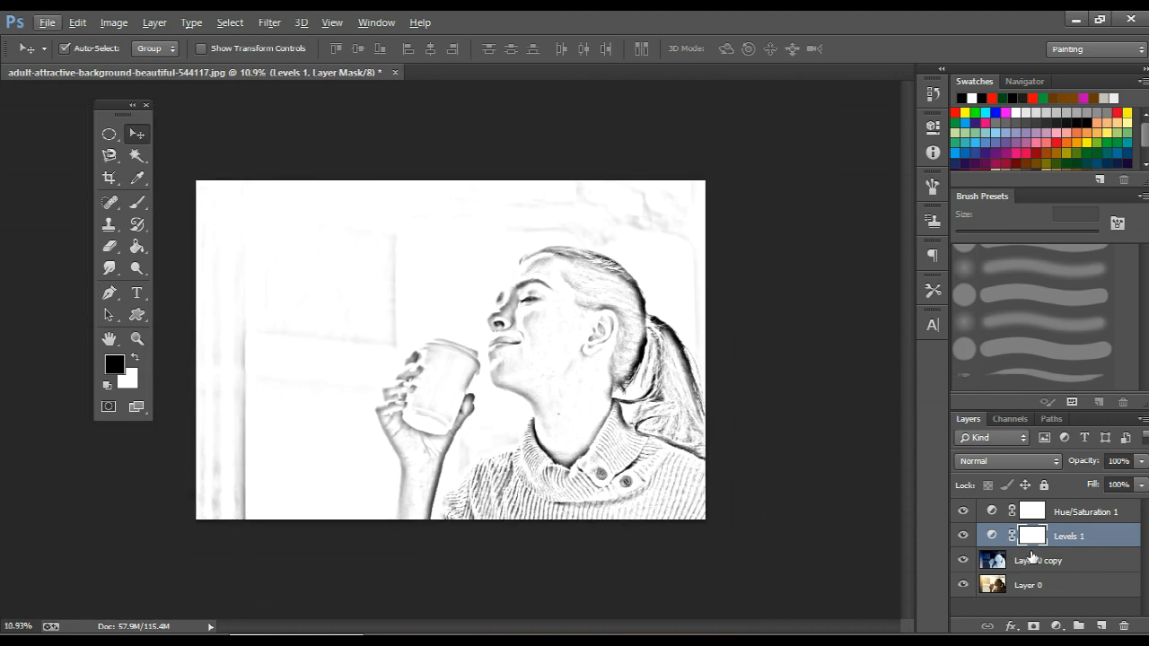
left_click(137, 202)
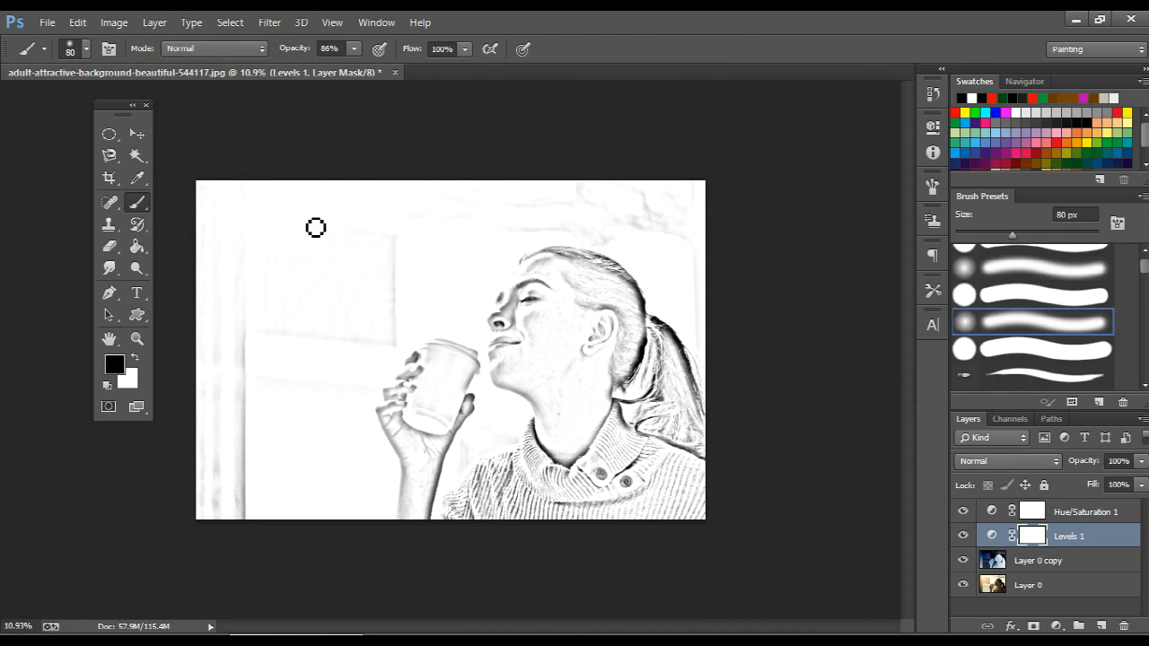
key("bracketright")
key("bracketright")
key("bracketright")
key("bracketright")
key("bracketright")
key("bracketright")
key("bracketright")
key("bracketright")
key("bracketright")
key("bracketright")
key("bracketright")
key("bracketright")
key("bracketright")
key("bracketright")
key("bracketright")
left_click_drag(301, 49, 349, 52)
left_click_drag(231, 404, 220, 293)
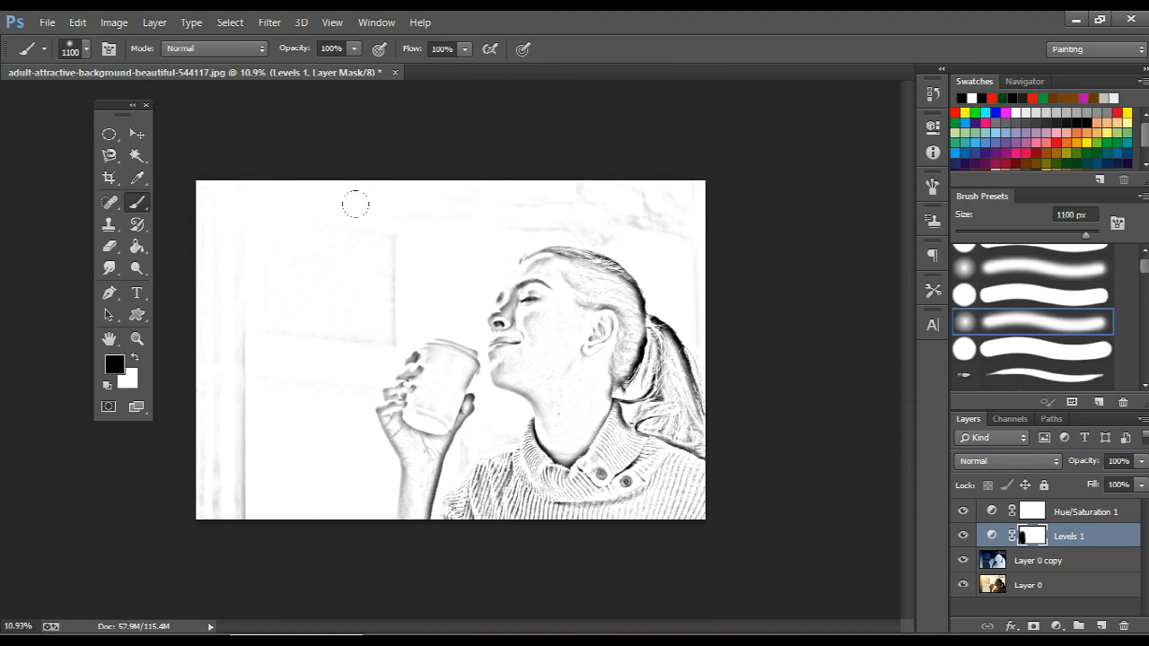
key("ctrl+z")
left_click(1036, 515)
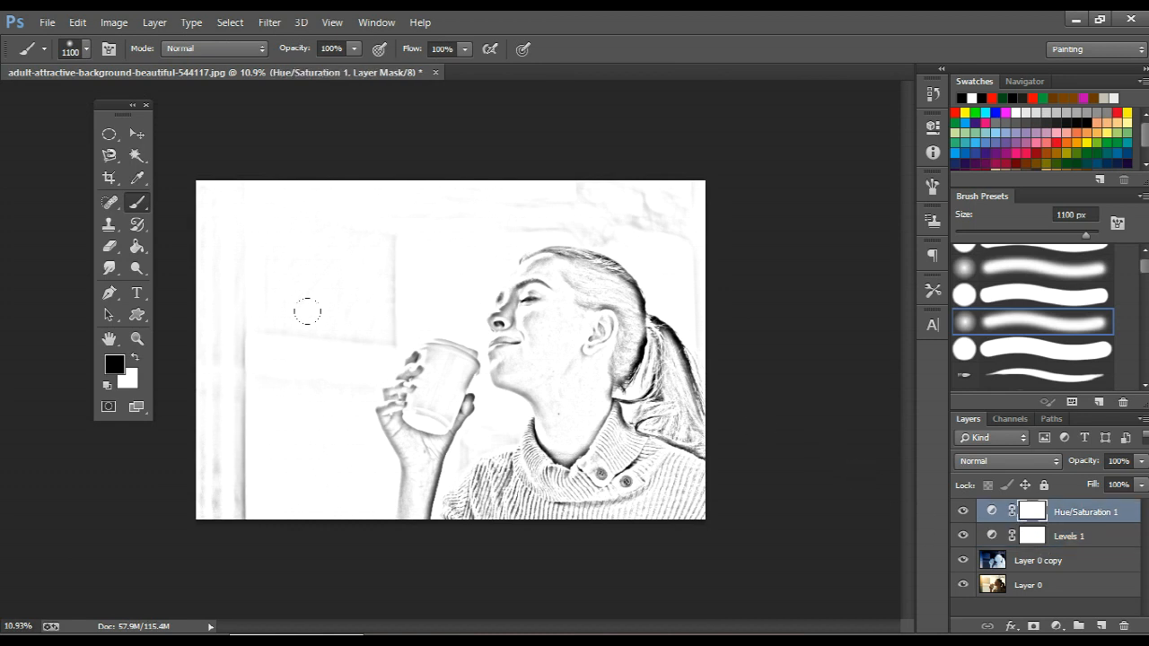
key("ctrl+z")
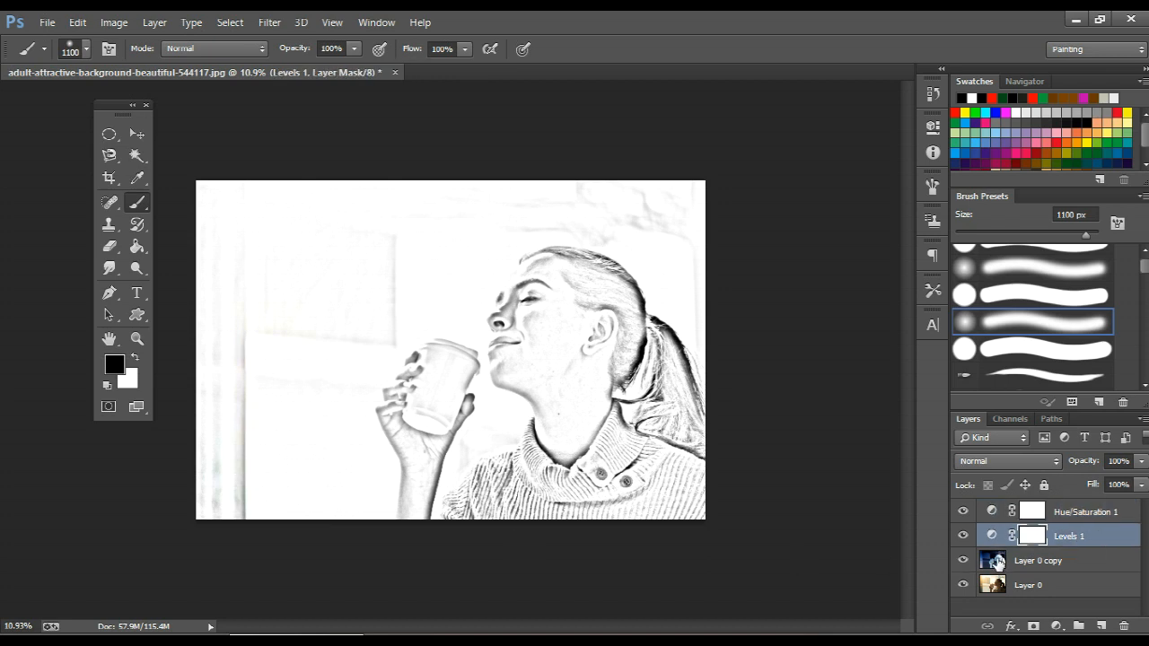
left_click(996, 561)
mouse_move(246, 308)
left_mouse_down()
mouse_move(205, 389)
mouse_move(222, 461)
mouse_move(255, 402)
left_mouse_up()
key("ctrl+z")
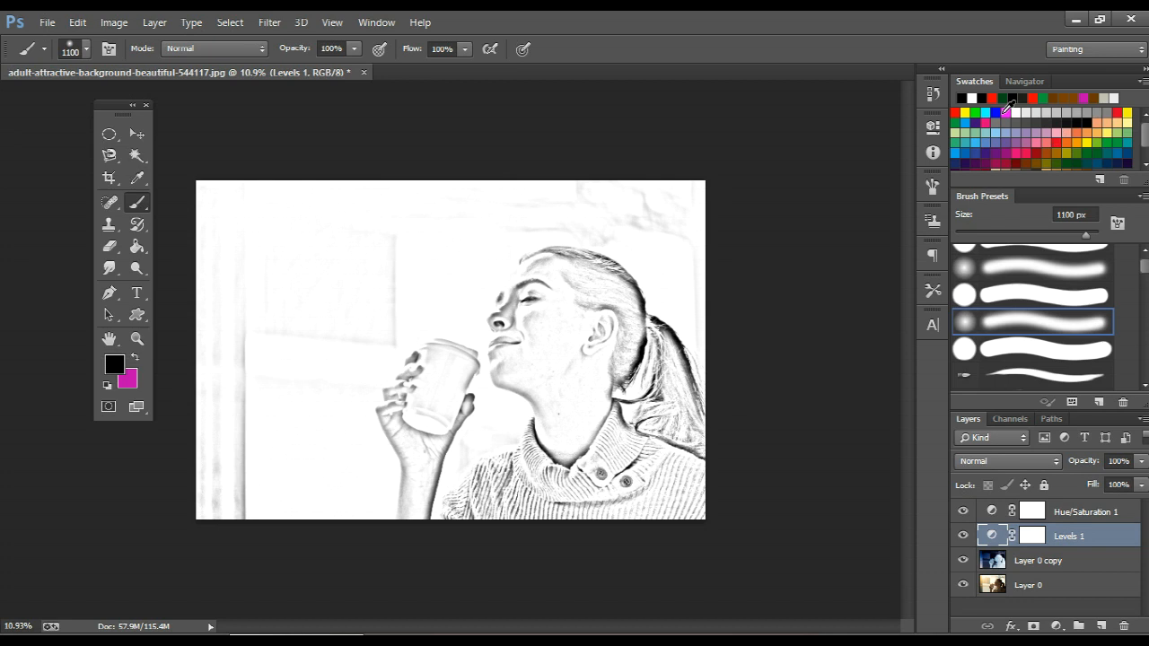
Paint white on Layer 0 copy over the background lines left of the woman and above her head.
left_click(974, 97)
left_click(1015, 560)
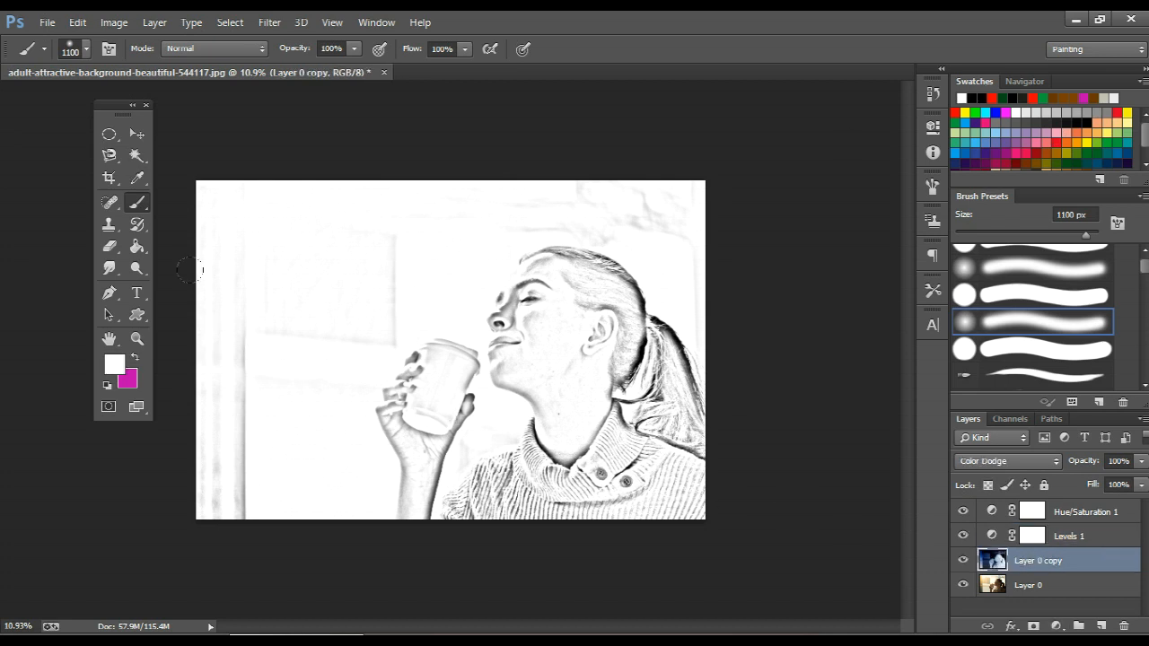
mouse_move(225, 409)
left_mouse_down()
mouse_move(221, 395)
mouse_move(218, 475)
mouse_move(232, 517)
left_mouse_up()
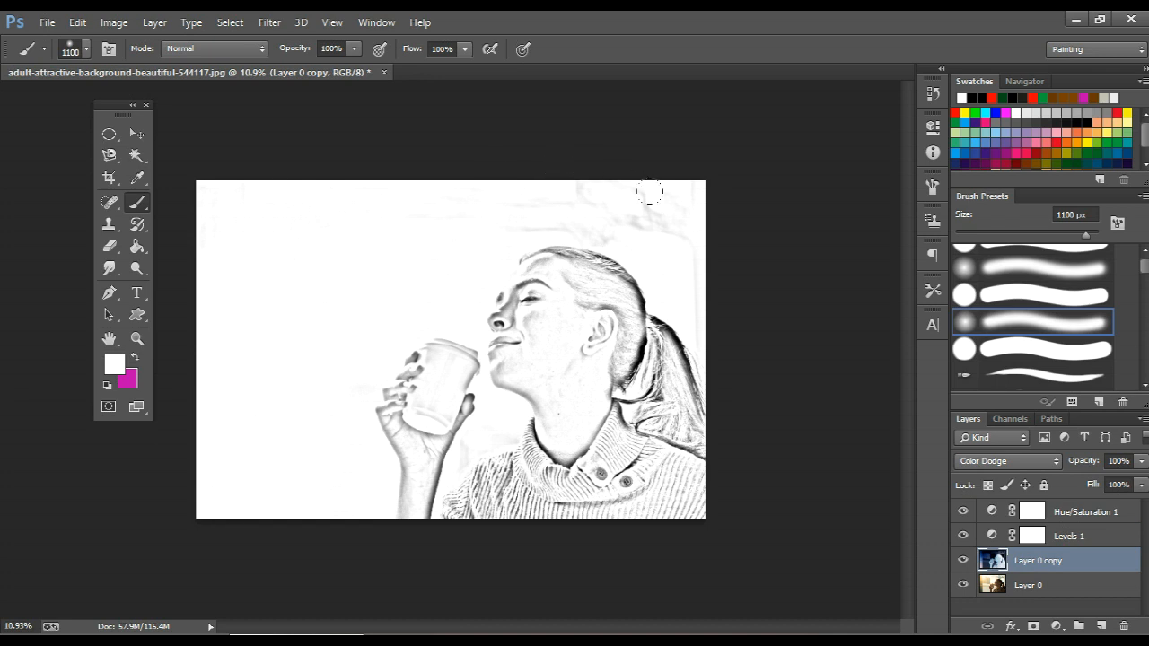
left_click_drag(577, 174, 679, 221)
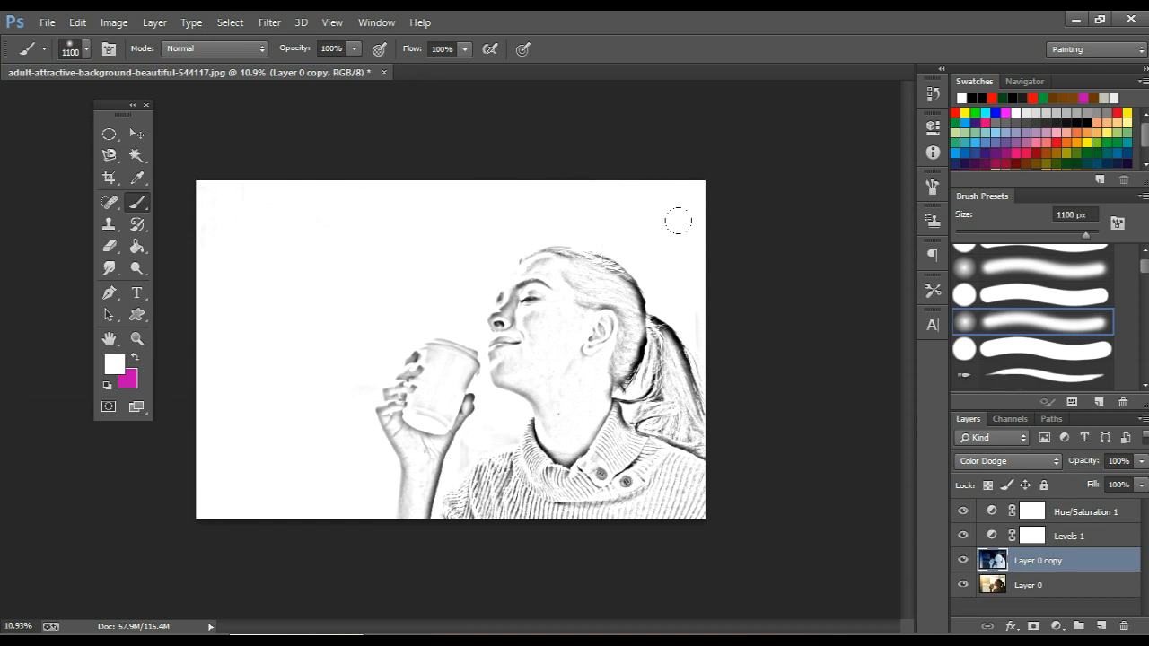
Switch to the hard round brush tip and paint white over the remaining background marks on Layer 0 copy.
right_click(334, 201)
left_click(472, 349)
left_click(610, 156)
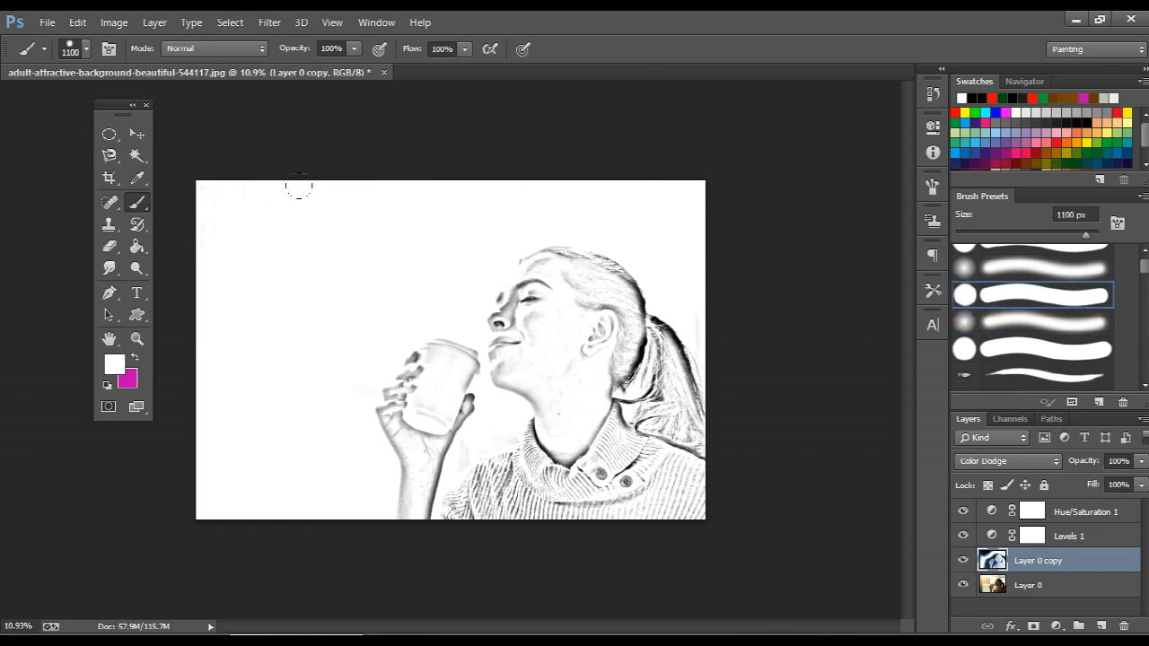
scroll(229, 445, "down", 2)
scroll(278, 449, "up", 3)
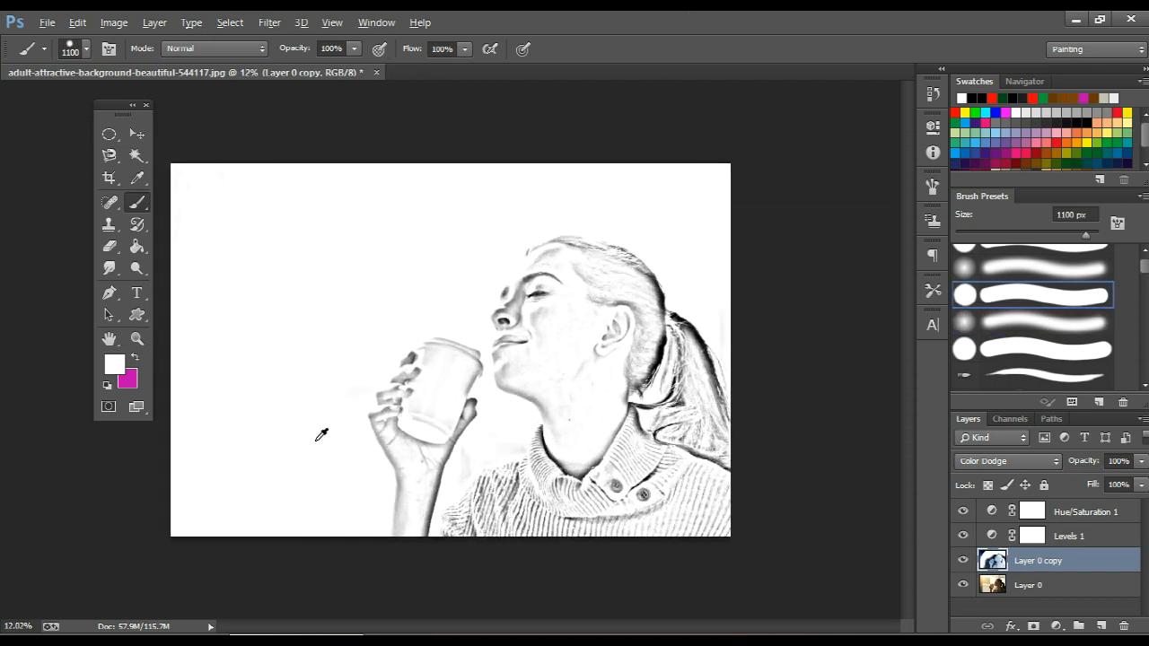
Start a crop of the sketch, shift the image left within the frame and set the crop ratio to 7 by 7.
key("j")
left_click(115, 178)
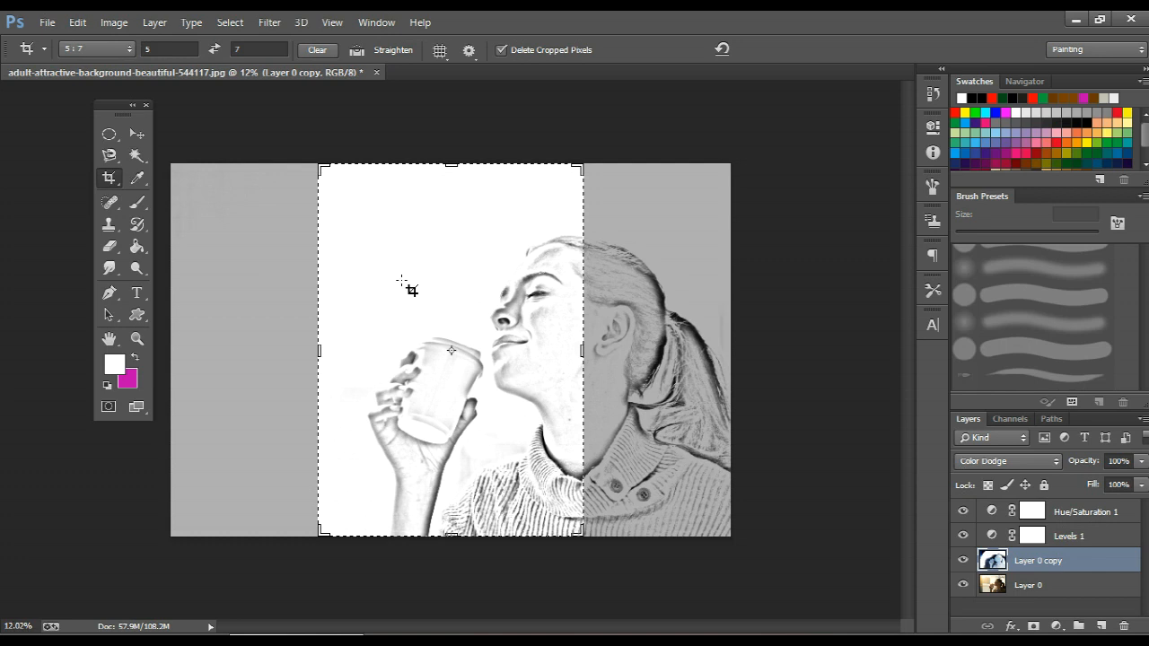
left_click(361, 271)
left_click_drag(429, 257, 372, 261)
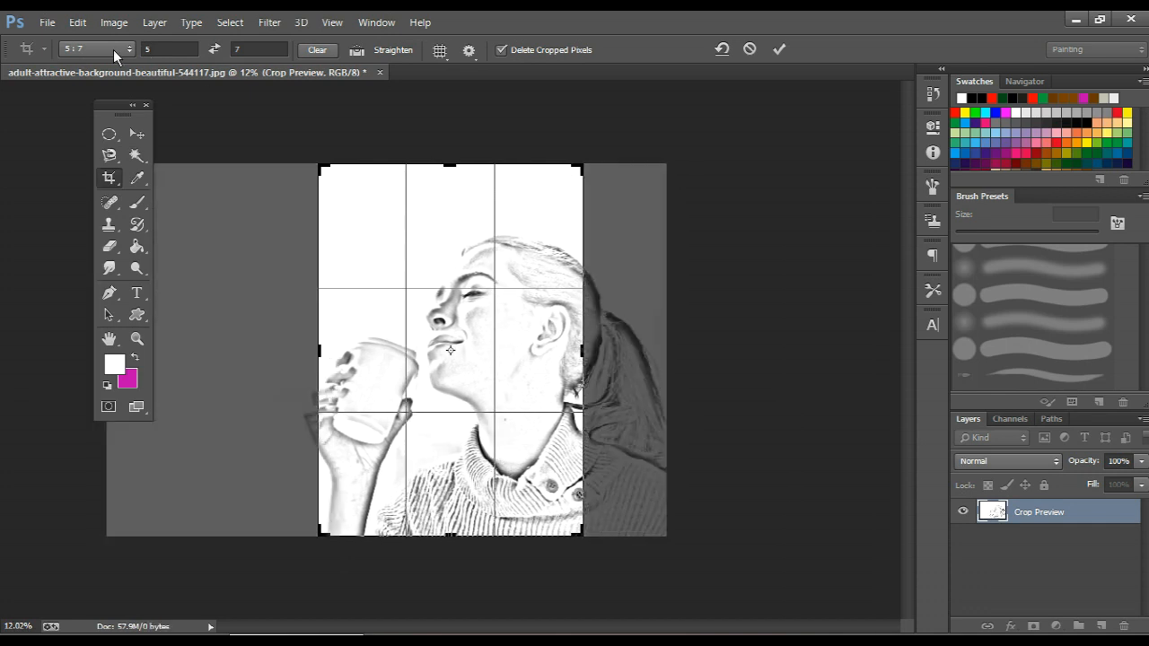
left_click_drag(171, 49, 143, 50)
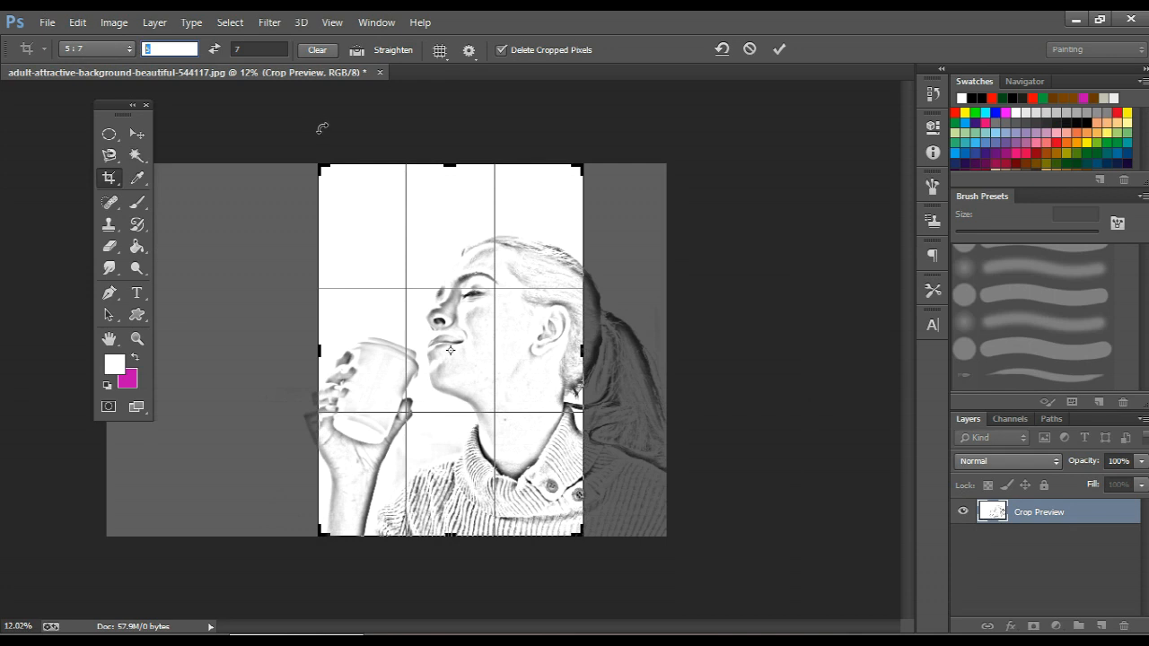
type("4")
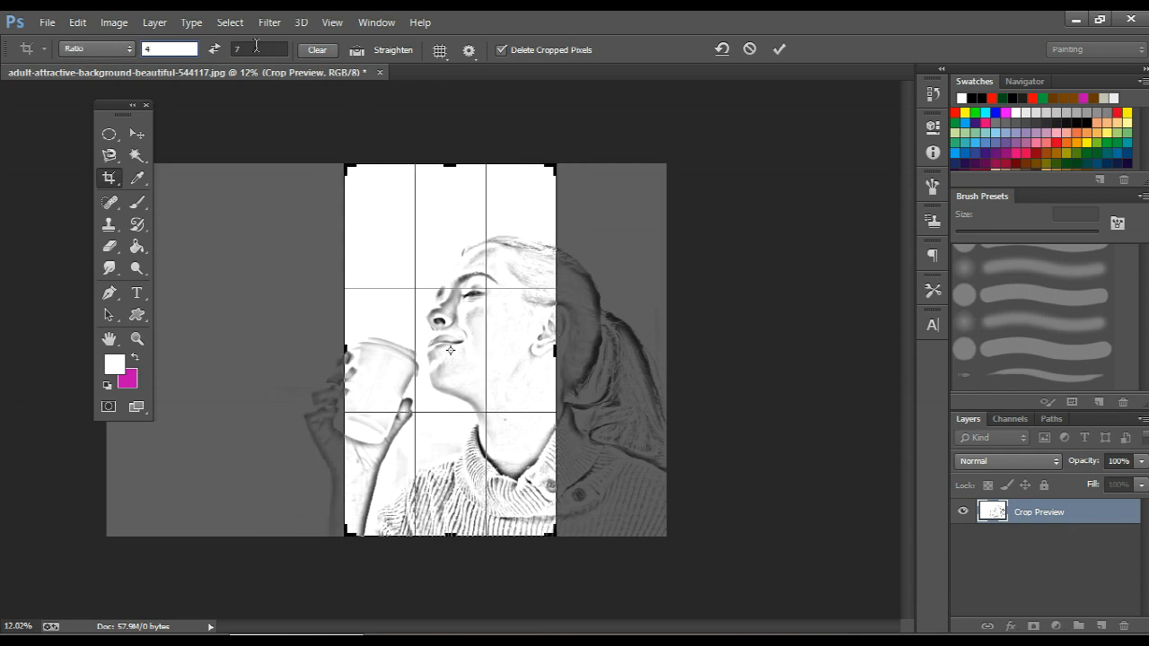
type("7")
left_click(256, 47)
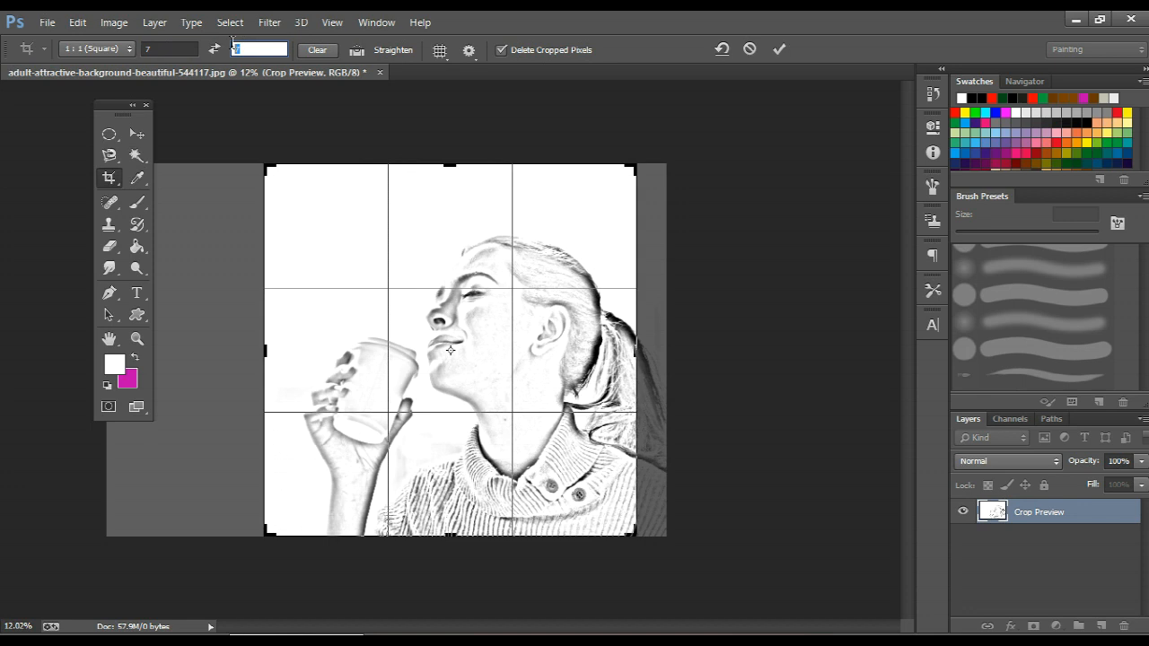
Shift the image further left so the whole ponytail fits inside the square crop frame, and apply the crop.
left_click_drag(466, 333, 448, 337)
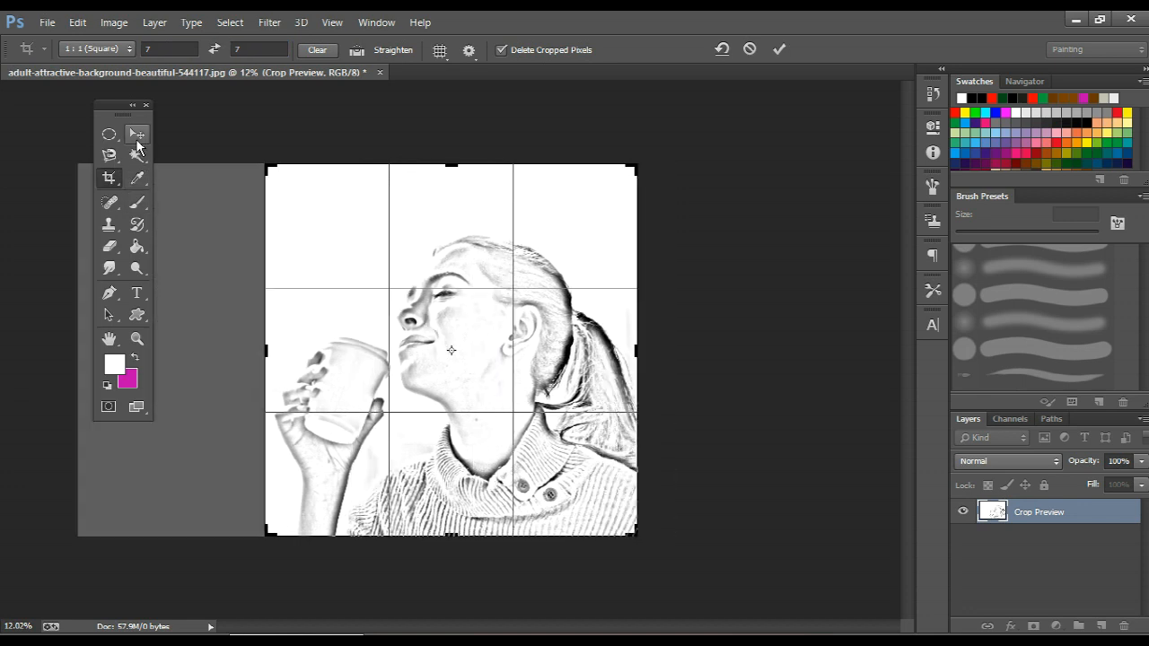
key("Return")
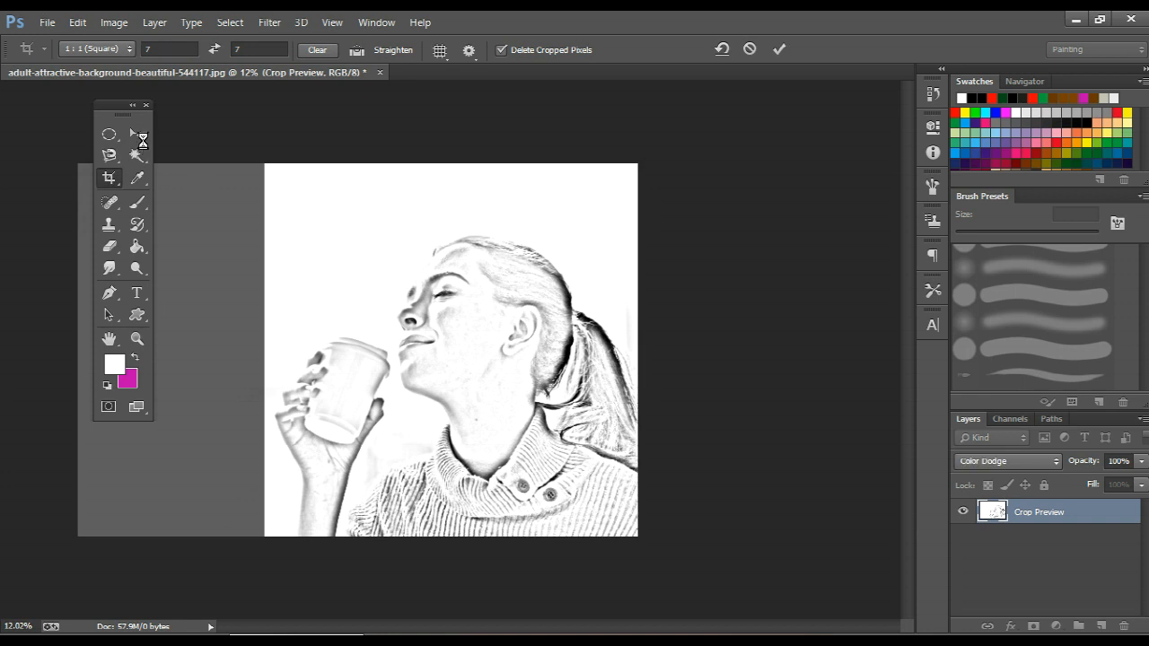
left_click(137, 134)
Examine the cropped sketch up close around the face, cup and hand, and as a whole.
scroll(296, 257, "down", 1)
scroll(353, 301, "up", 3)
scroll(346, 260, "up", 5)
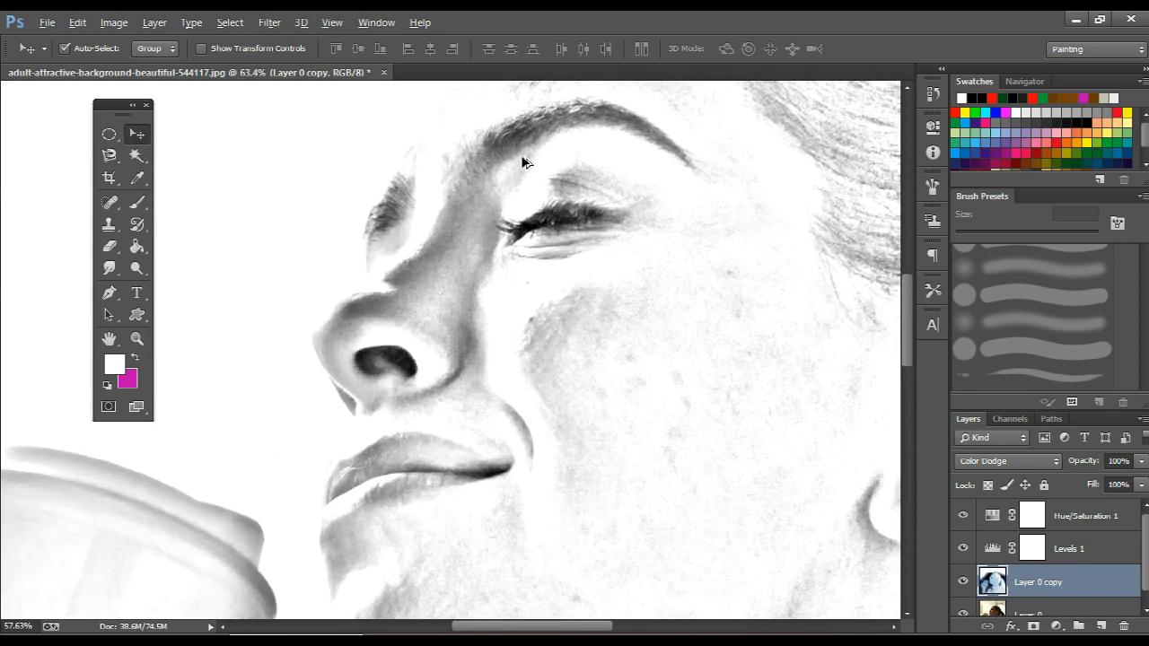
scroll(526, 161, "down", 4)
scroll(574, 211, "down", 2)
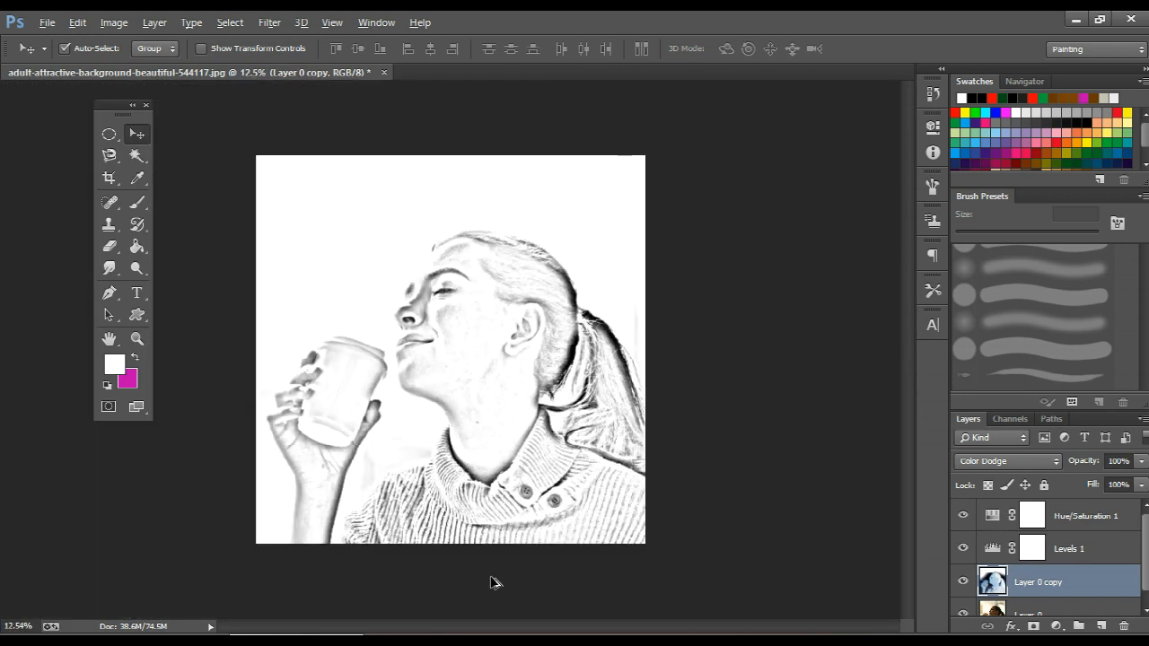
scroll(492, 582, "up", 2)
scroll(260, 448, "up", 3)
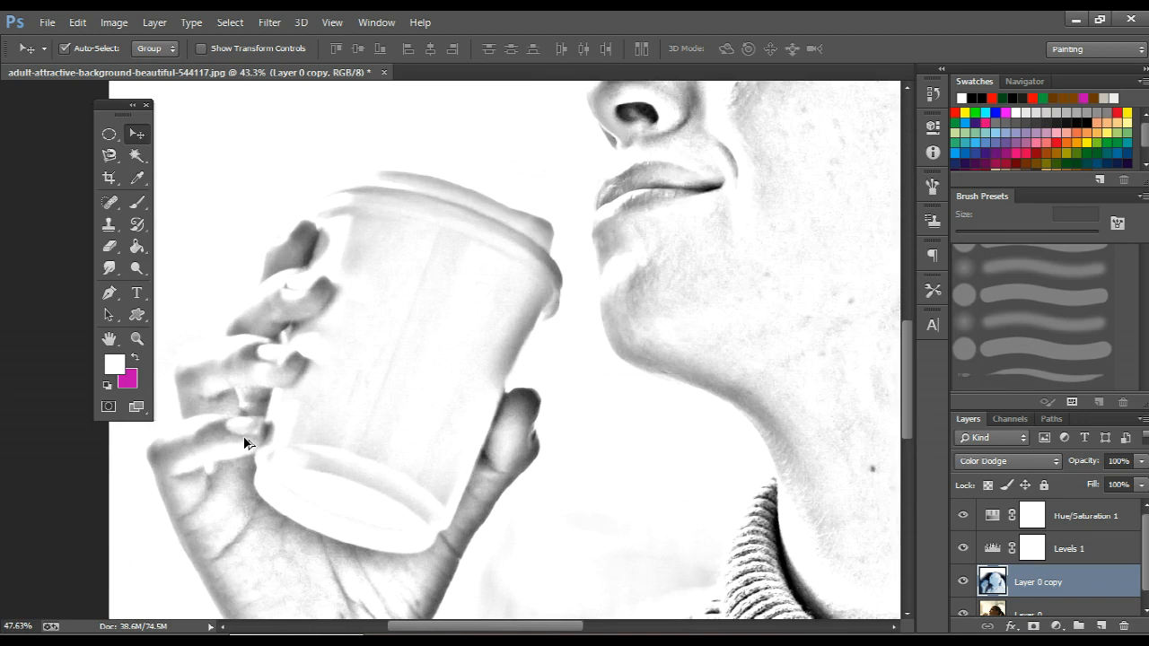
scroll(526, 225, "down", 2)
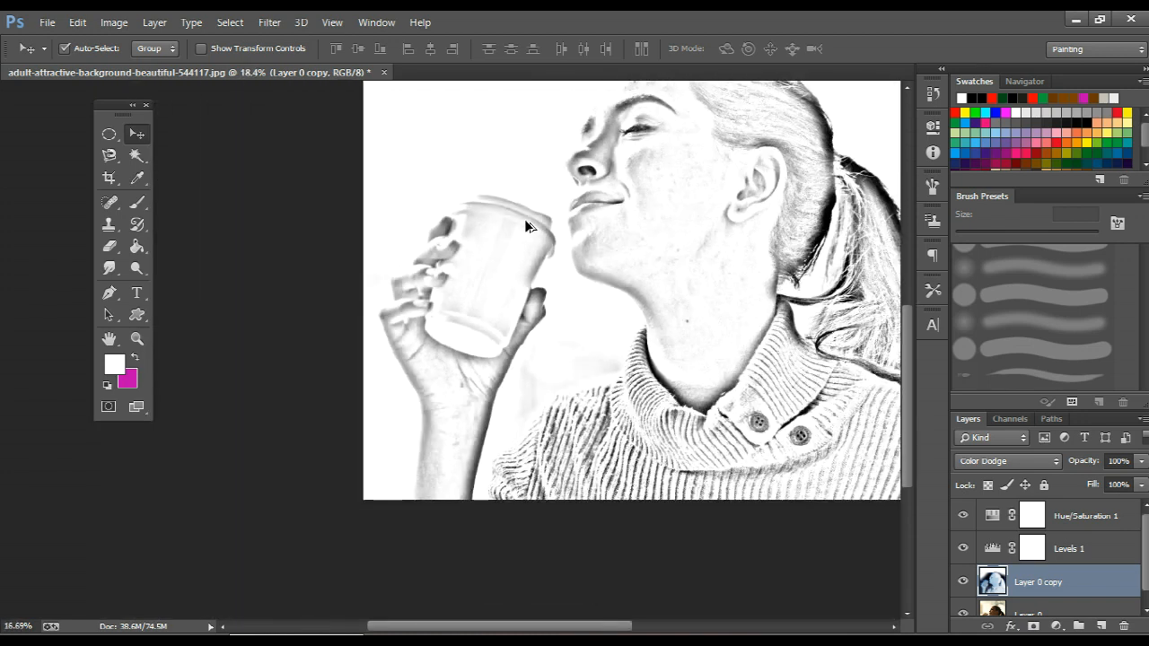
scroll(526, 224, "down", 1)
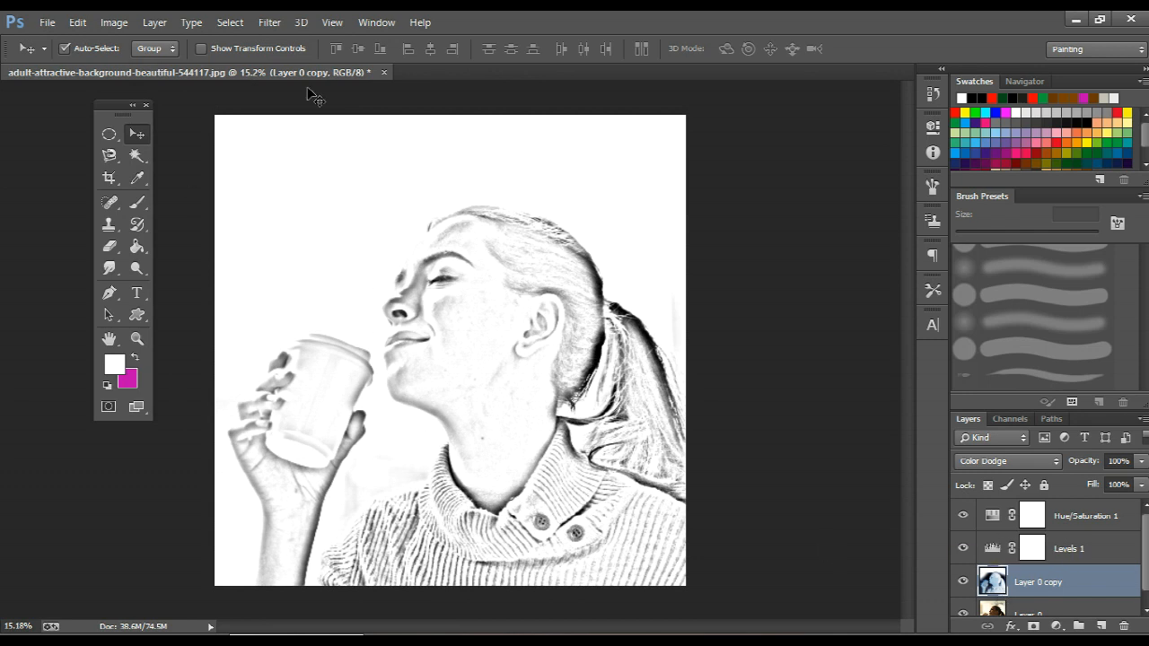
left_click(269, 22)
mouse_move(467, 192)
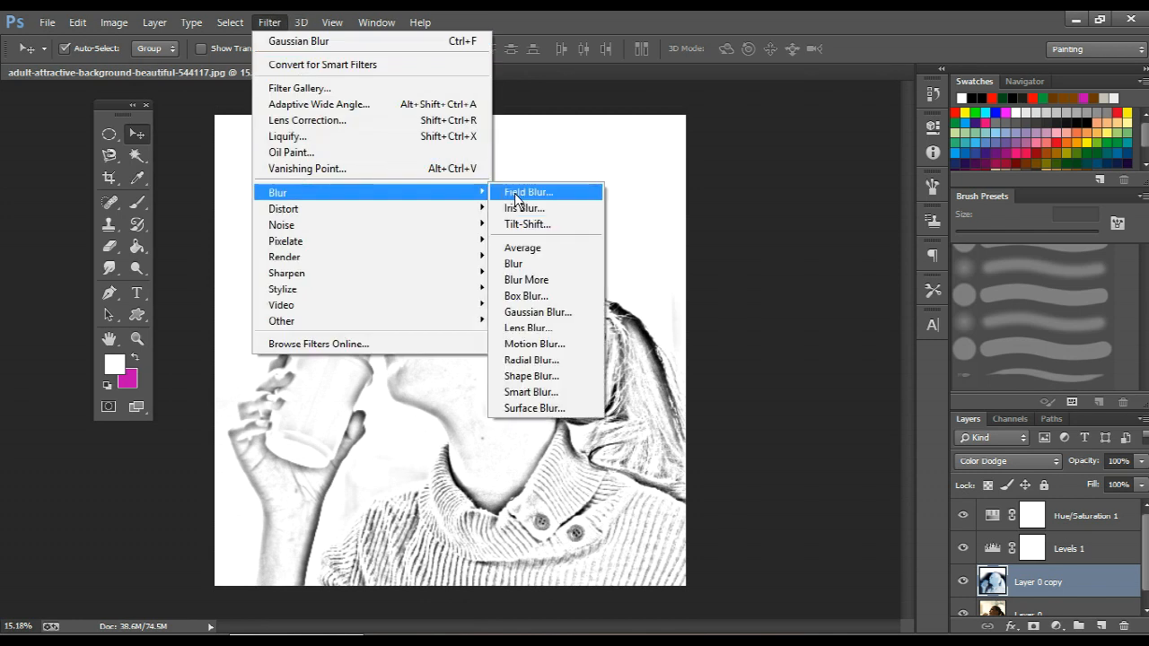
left_click(859, 41)
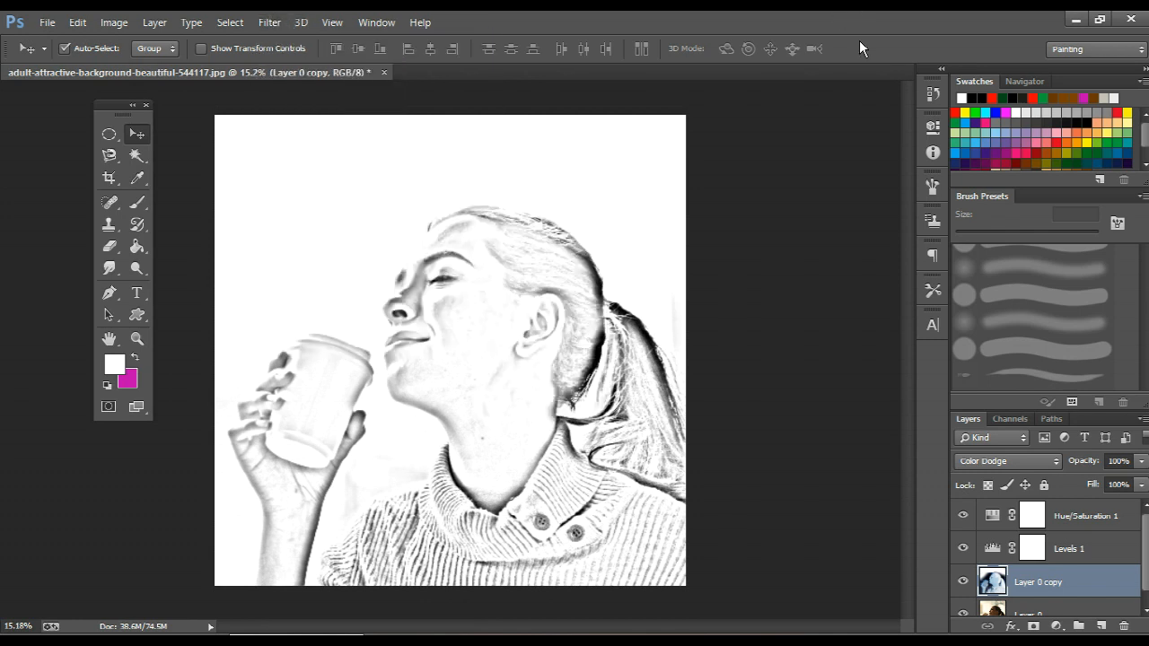